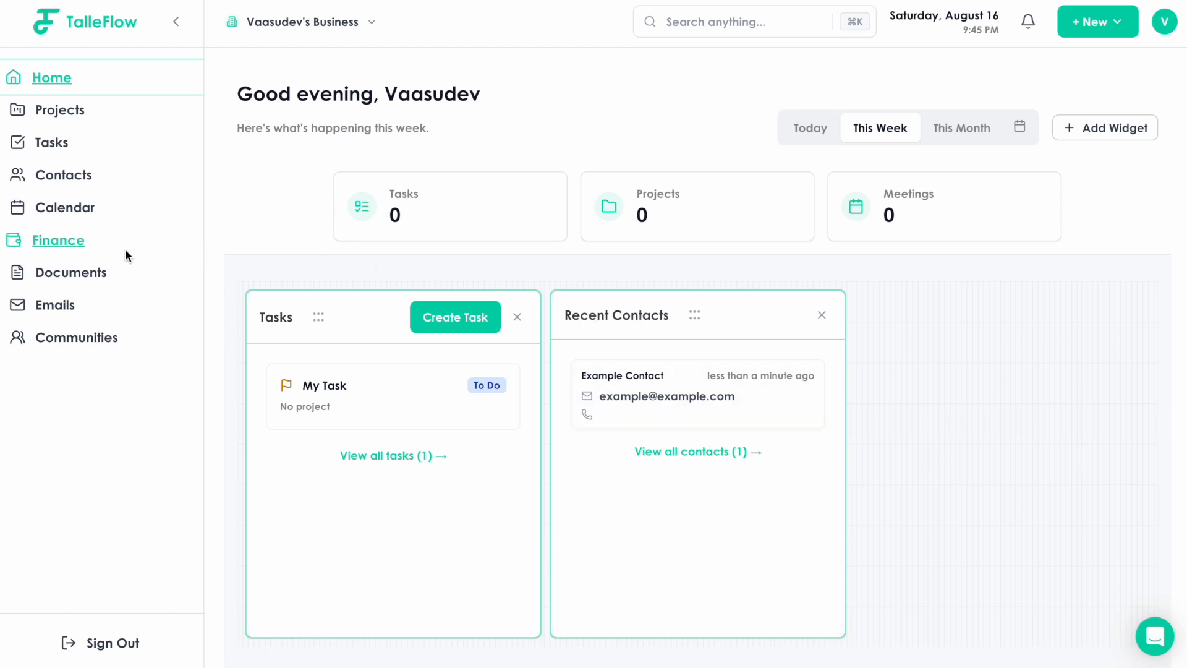
Go to Finance settings and start Stripe setup with Get Started with Stripe.
left_click(68, 242)
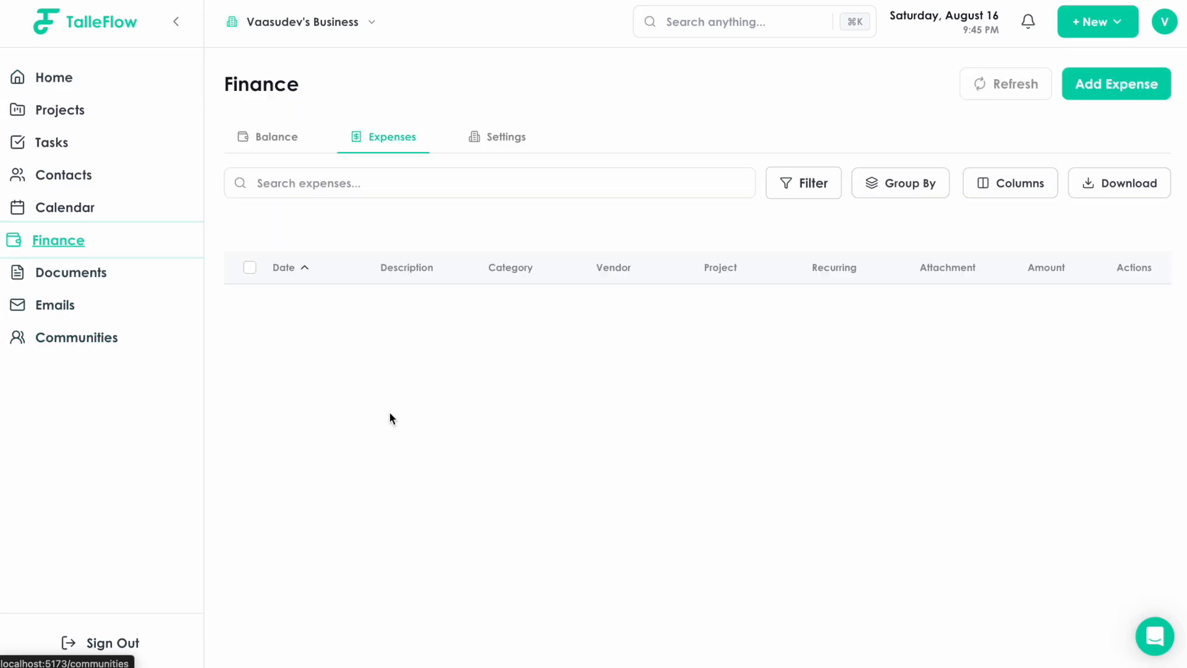
left_click(488, 132)
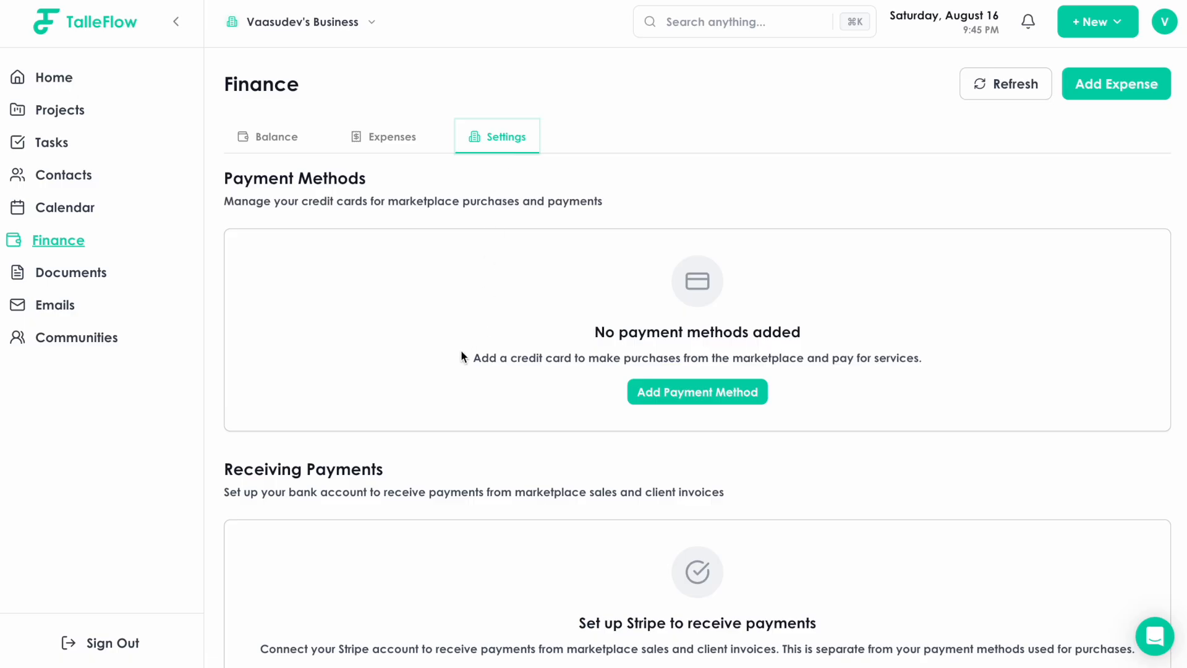
scroll(461, 350, "down", 2)
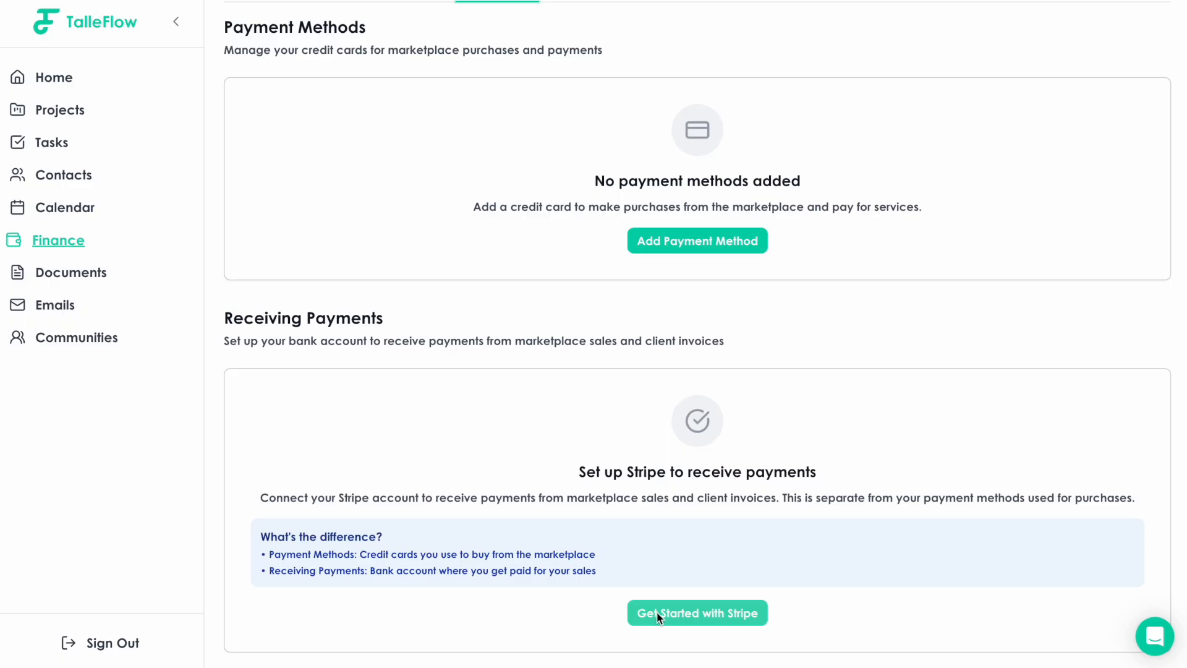
left_click(657, 616)
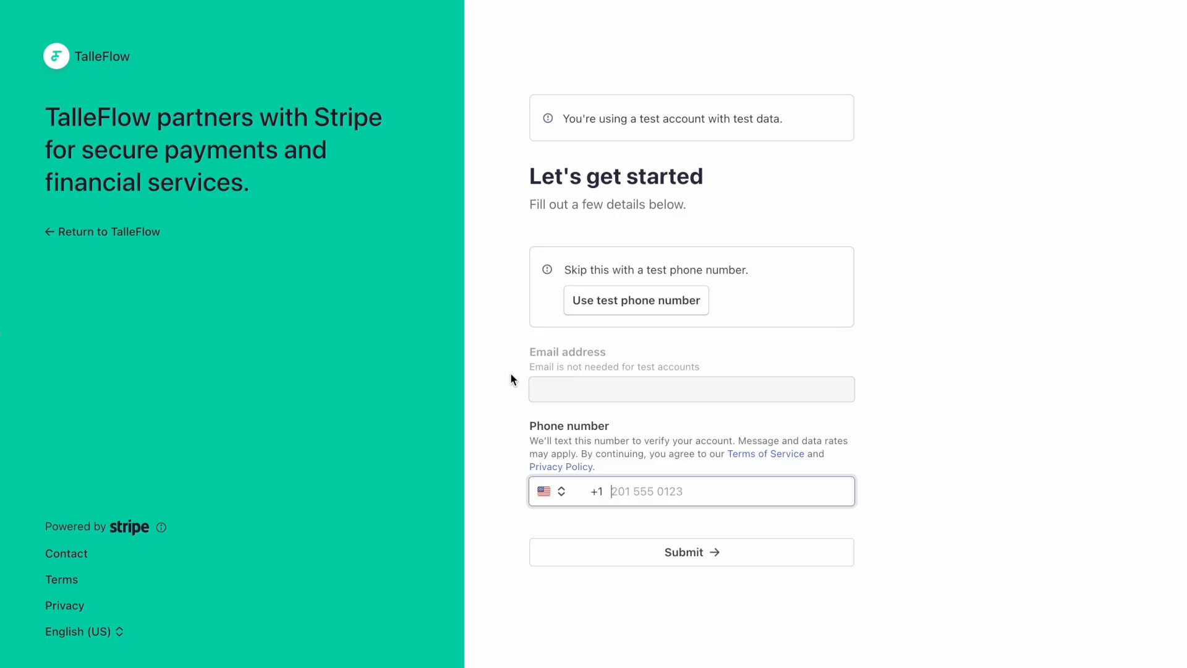
Verify the Stripe account with the test phone number and test verification code.
left_click(609, 304)
left_click(589, 550)
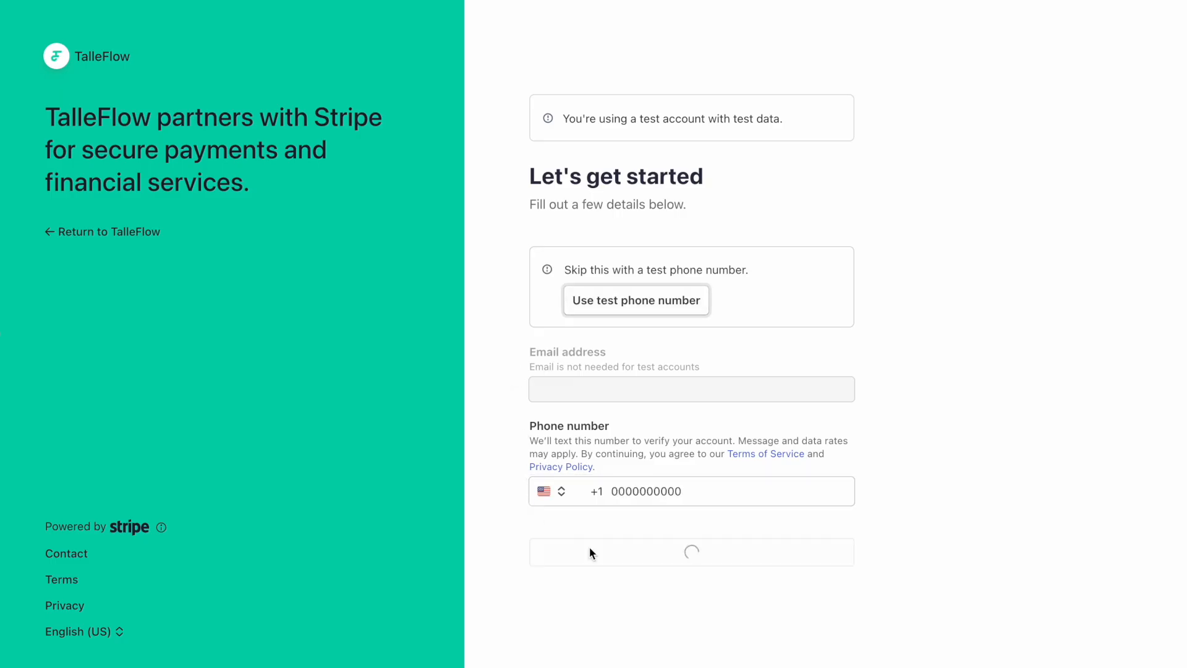
left_click(595, 327)
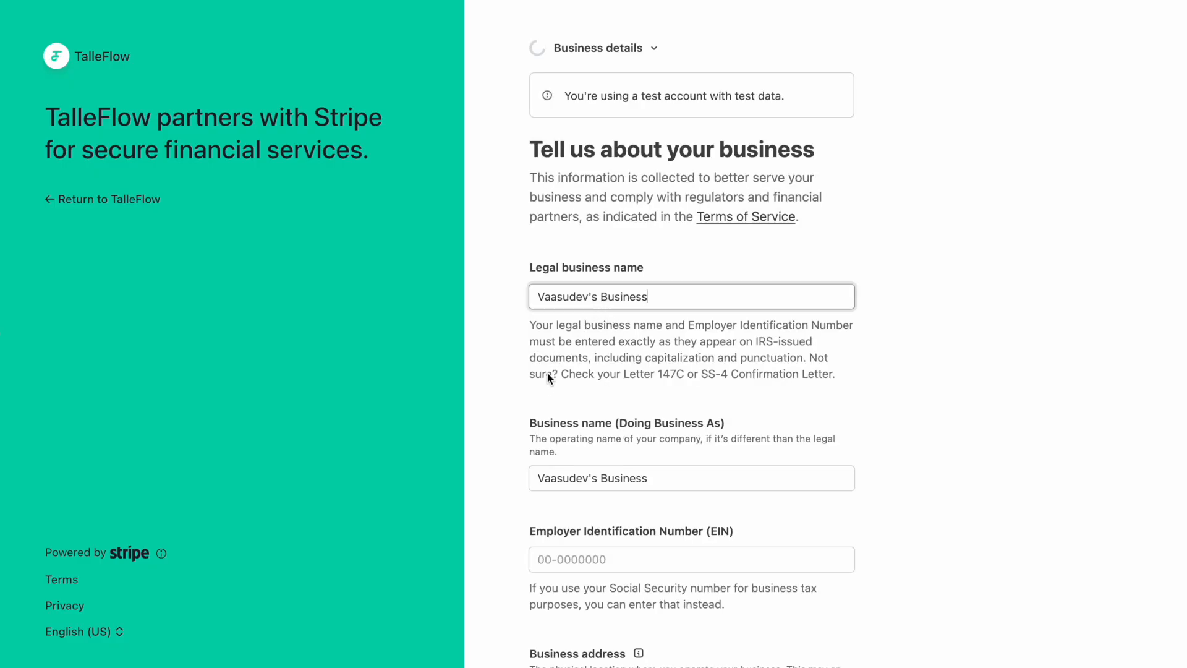
Review the prefilled business details form and submit it.
scroll(522, 427, "down", 2)
scroll(523, 426, "up", 2)
scroll(490, 363, "down", 5)
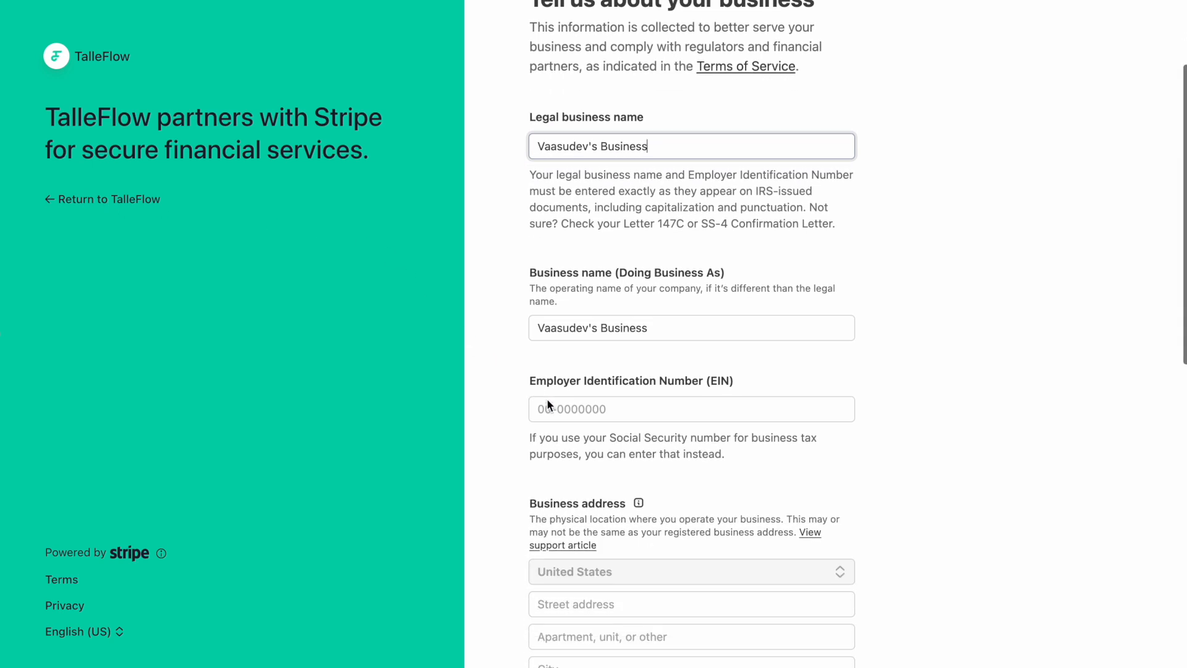
scroll(522, 425, "down", 6)
scroll(513, 433, "down", 12)
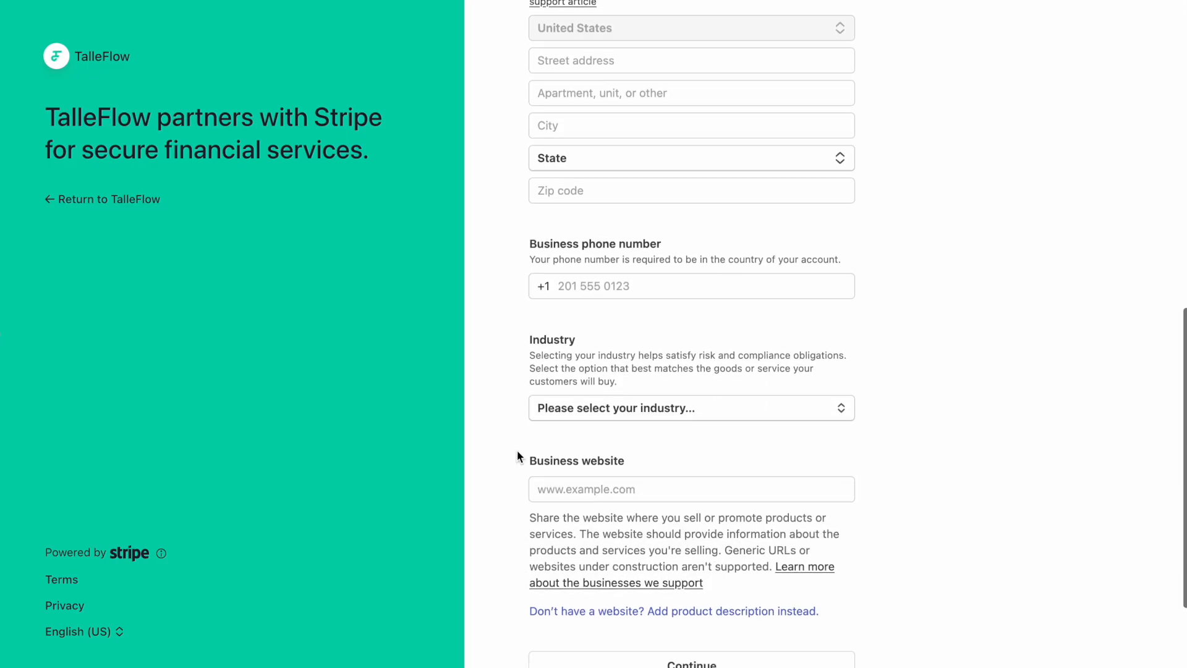
scroll(517, 450, "down", 3)
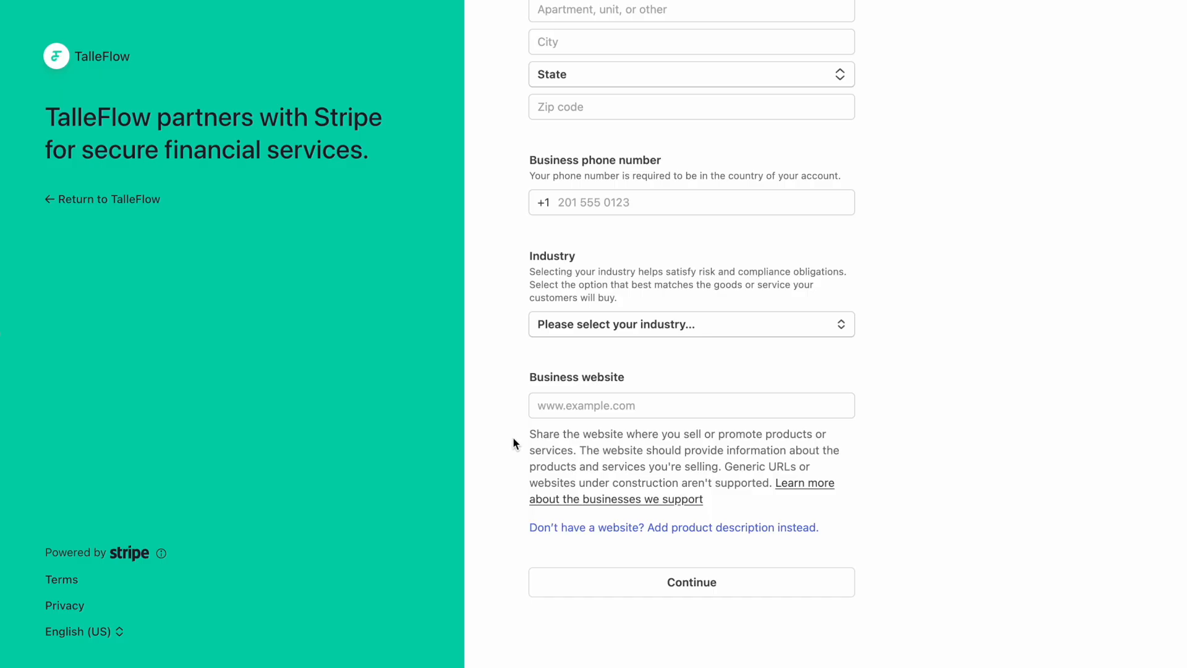
scroll(513, 444, "up", 1)
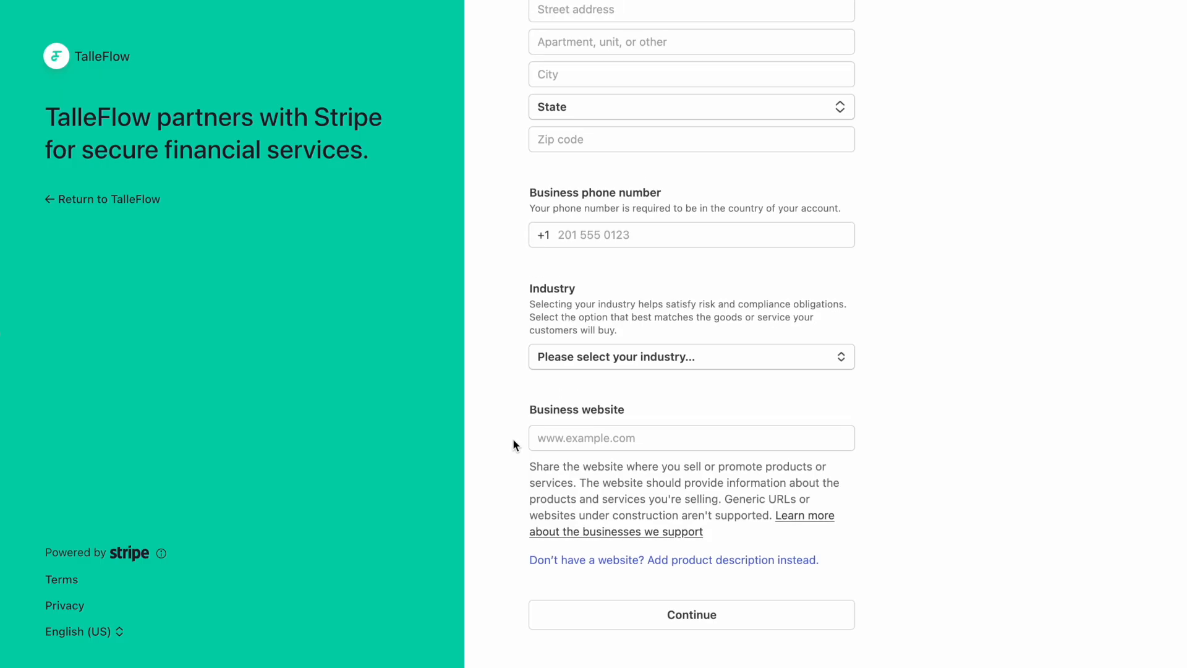
scroll(513, 443, "down", 2)
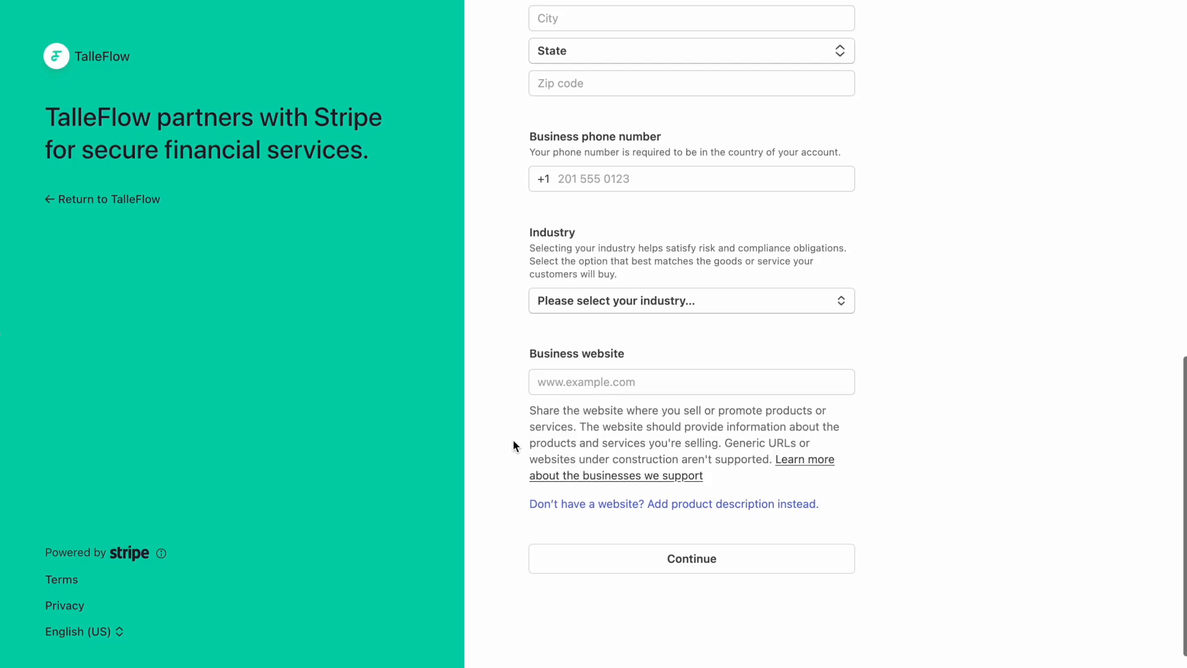
left_click(647, 565)
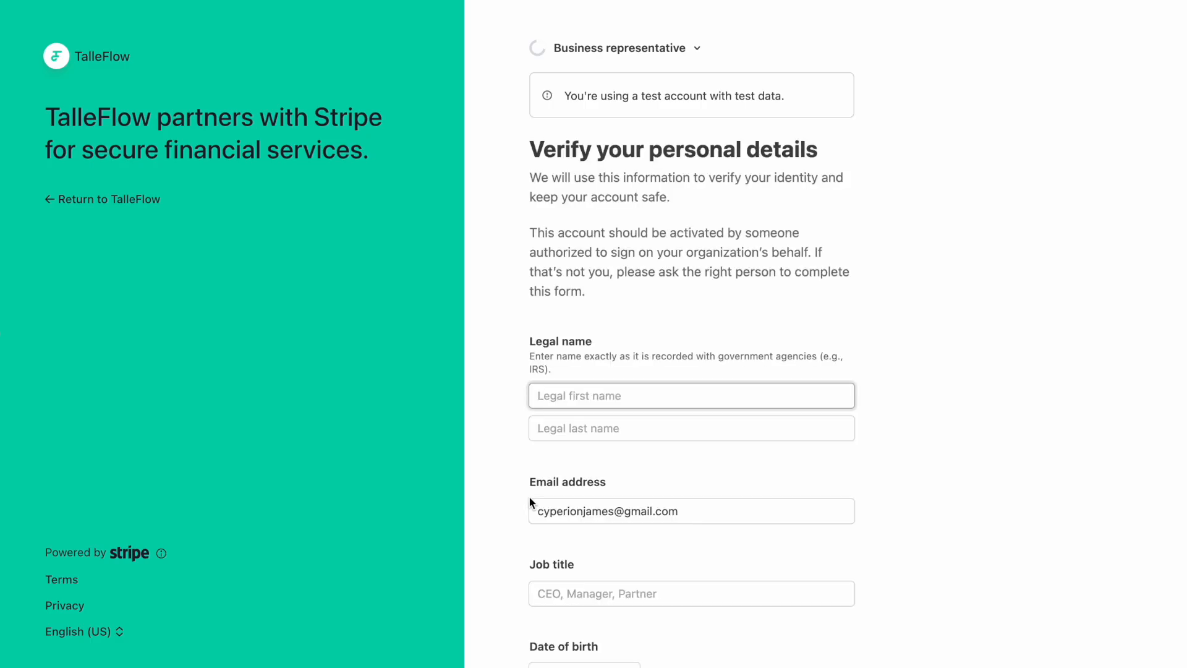
Enter the representative's first and last name and job title CEO.
key("Tab")
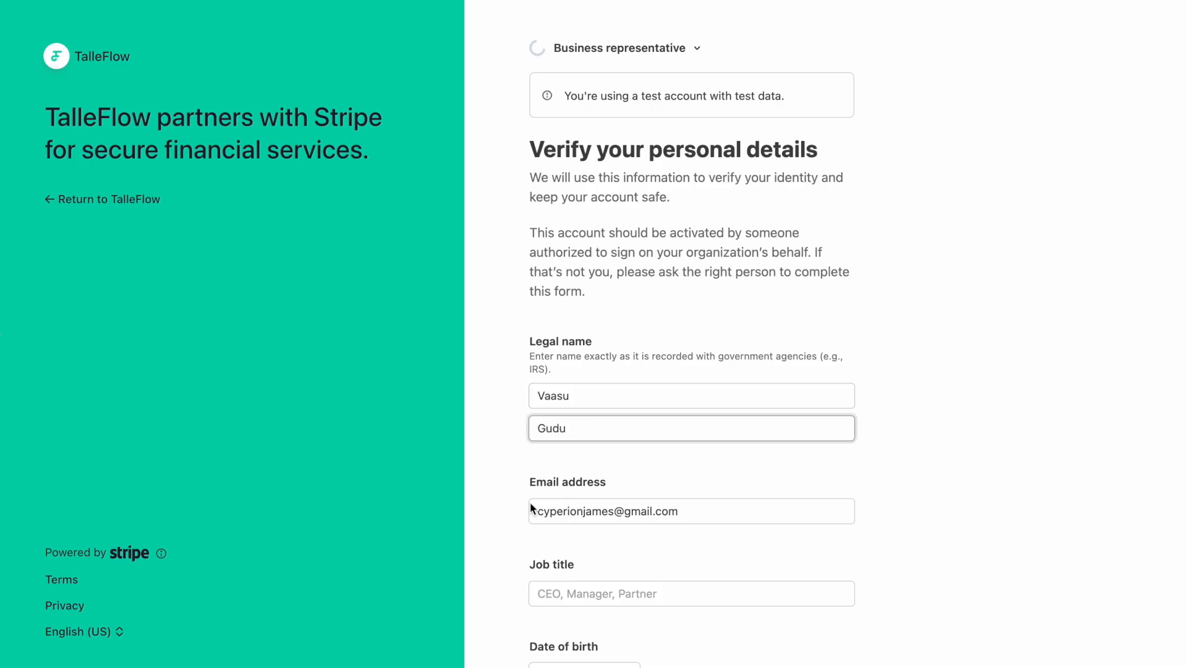
scroll(509, 498, "down", 3)
left_click(585, 466)
type("CEO")
Add the date of birth and last four SSN digits, then continue without business owners.
left_click(552, 540)
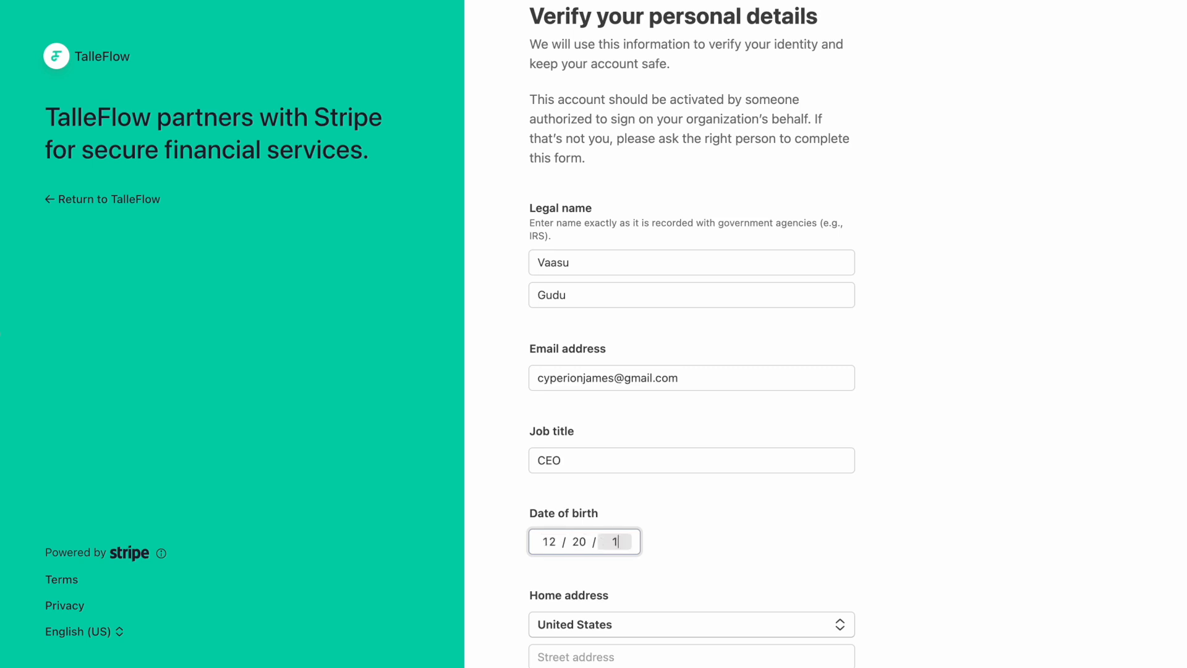
left_click(676, 533)
scroll(677, 535, "down", 2)
scroll(677, 535, "down", 10)
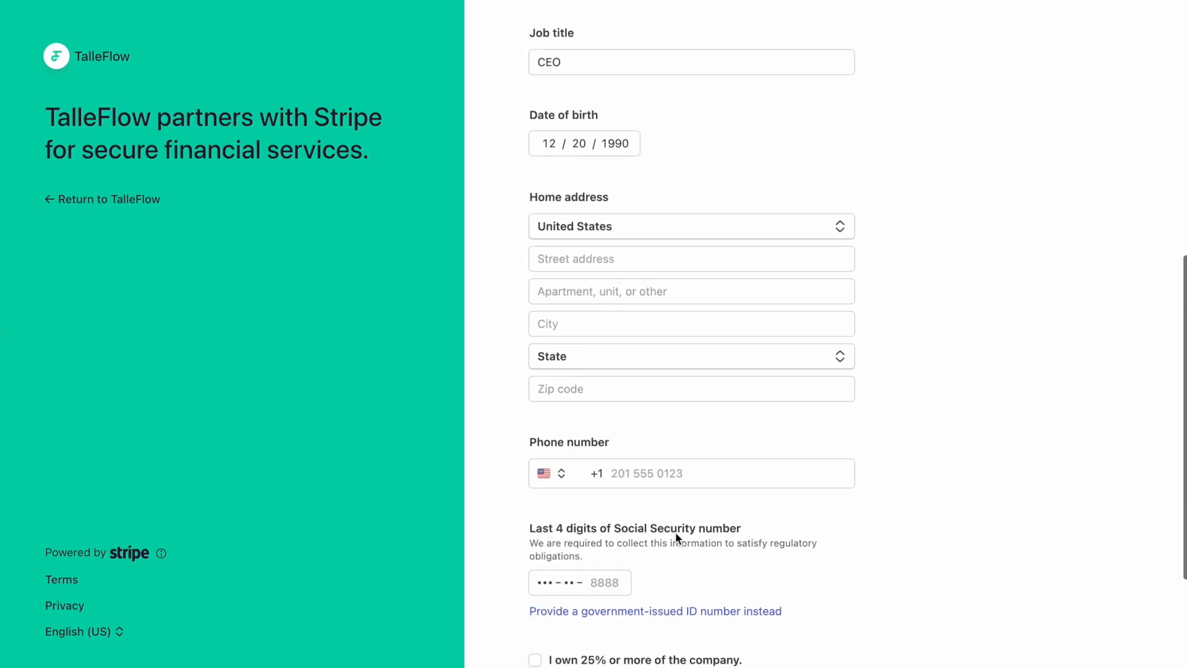
left_click(600, 468)
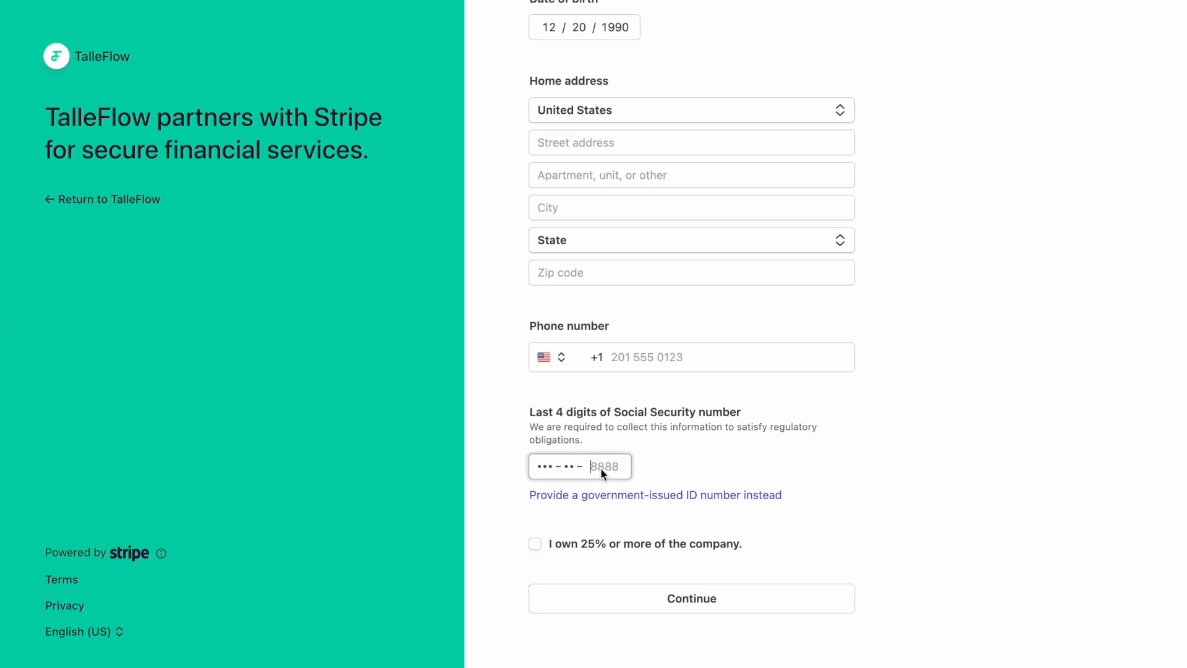
type("8888")
left_click(689, 604)
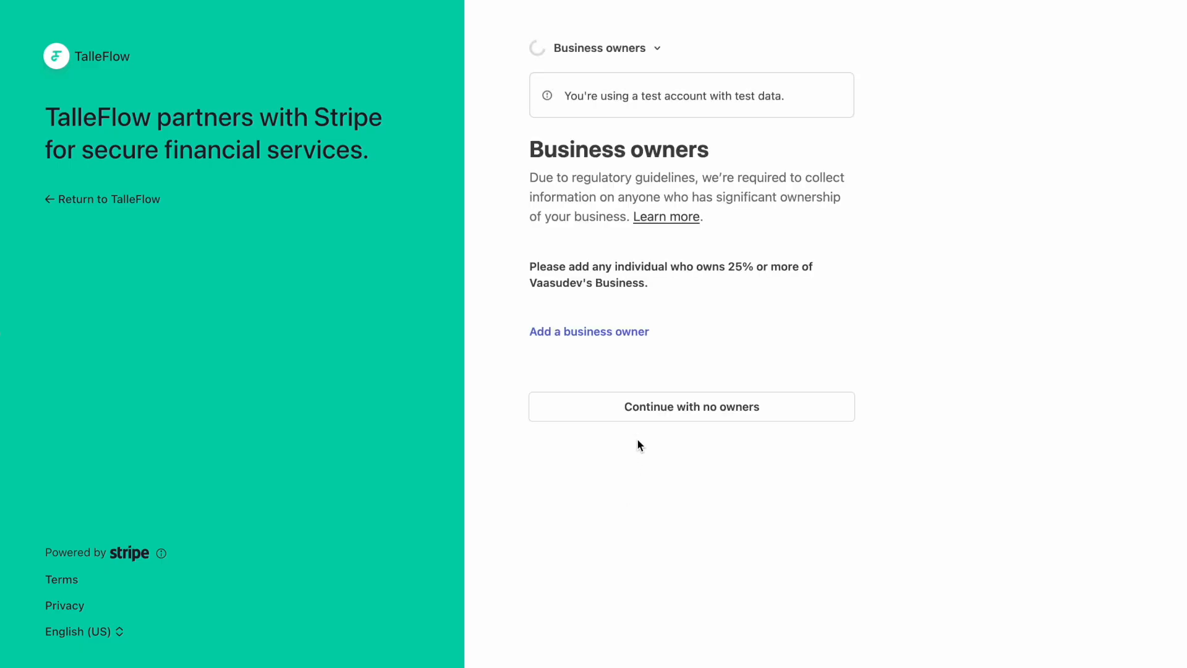
left_click(640, 407)
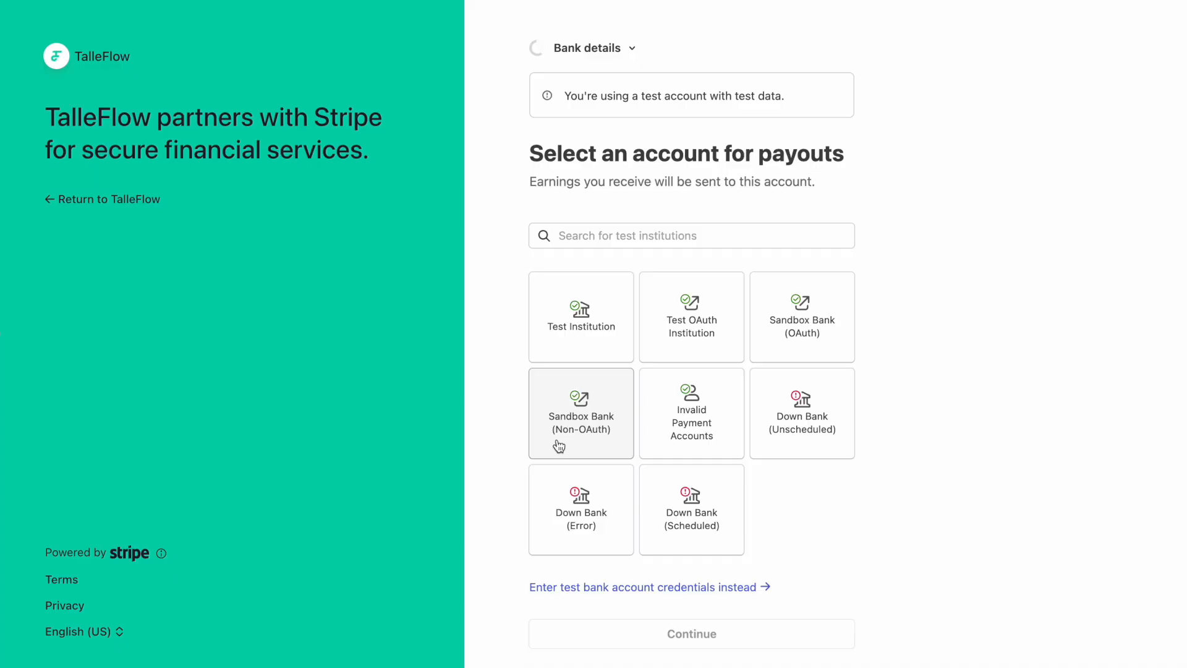
Start linking Test Institution as the payout bank, then exit the bank-linking dialog.
left_click(569, 321)
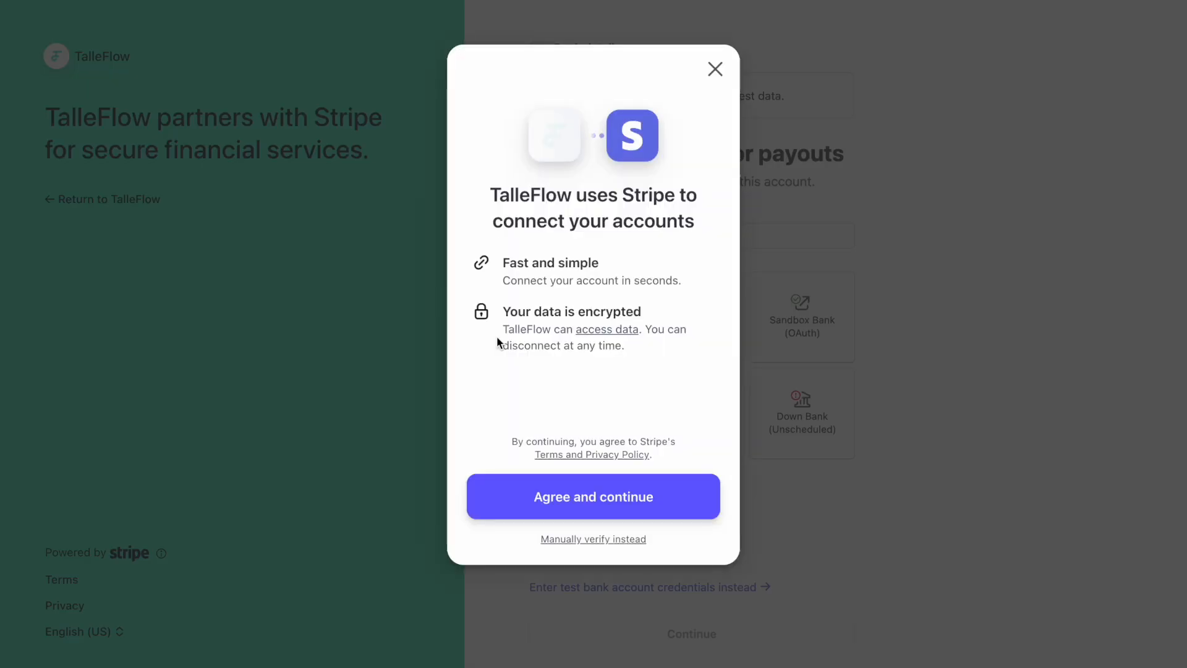
left_click(574, 479)
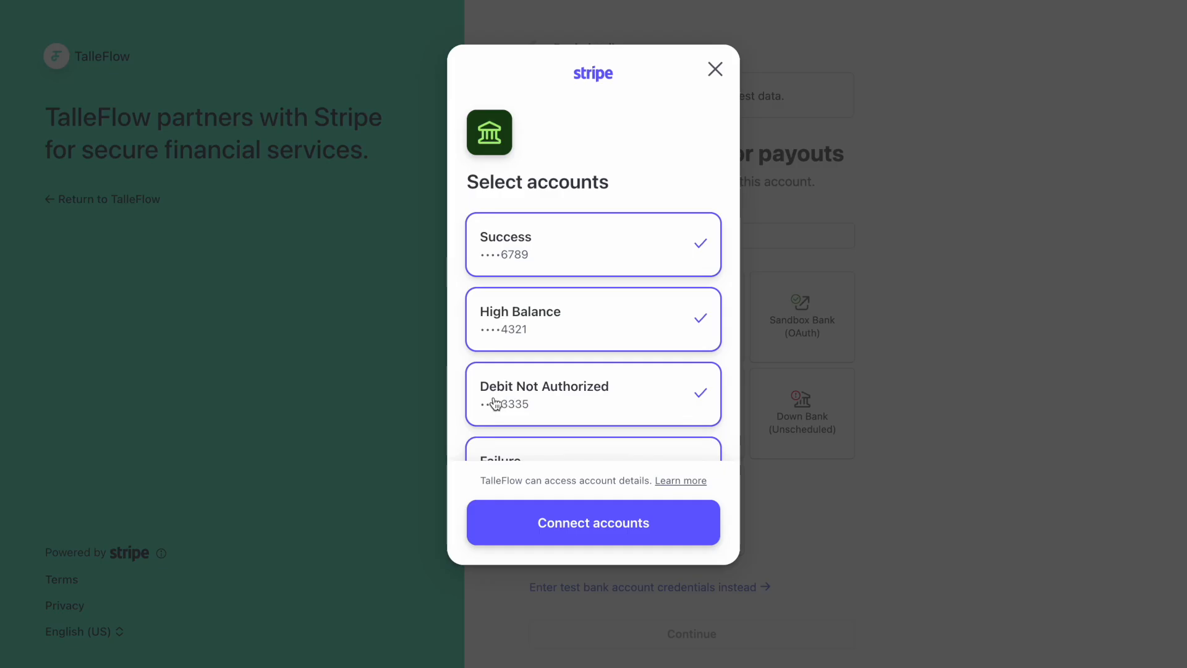
left_click(713, 69)
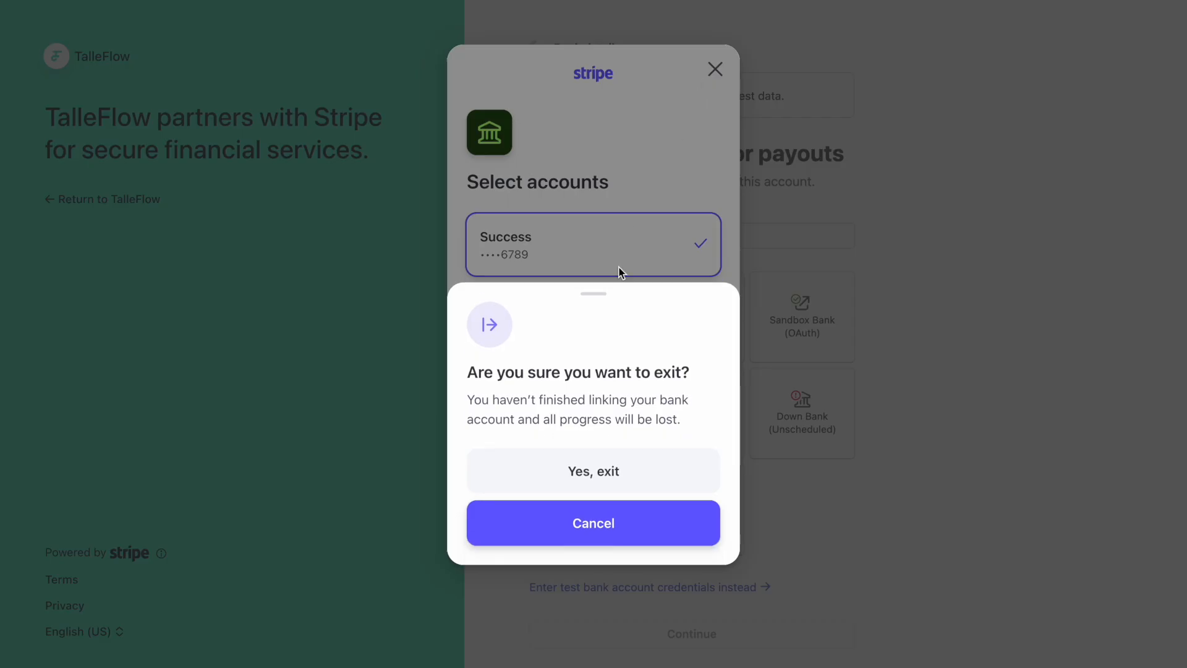
left_click(615, 477)
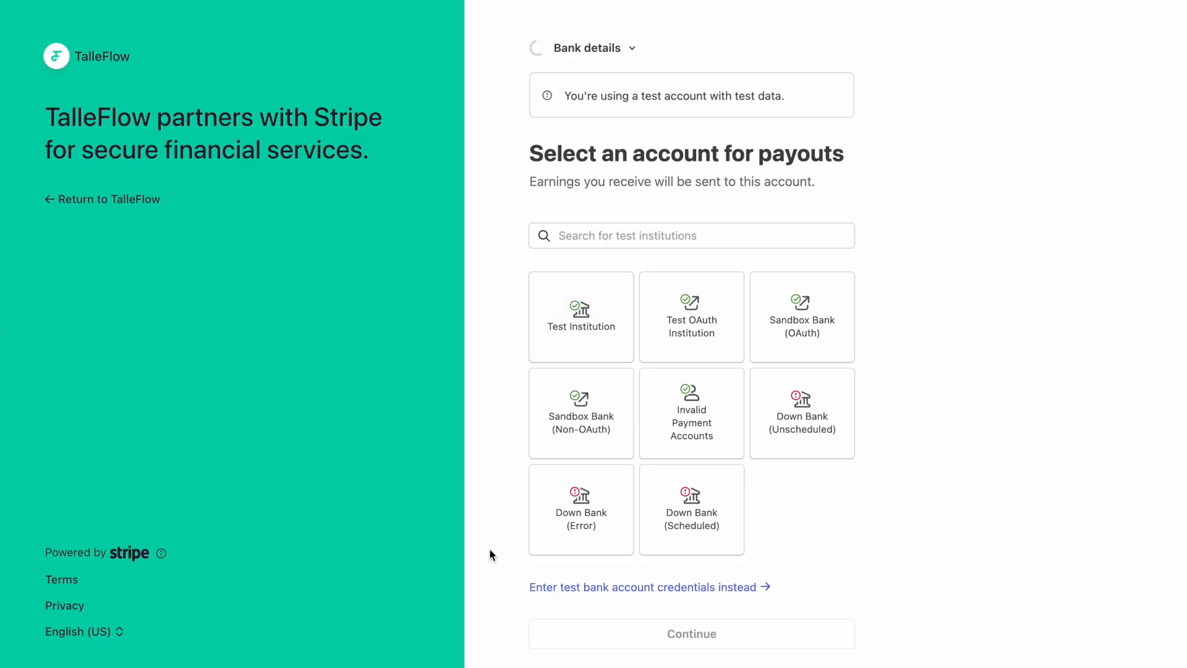
Choose Test Institution again and agree to connect accounts through Stripe.
left_click(584, 352)
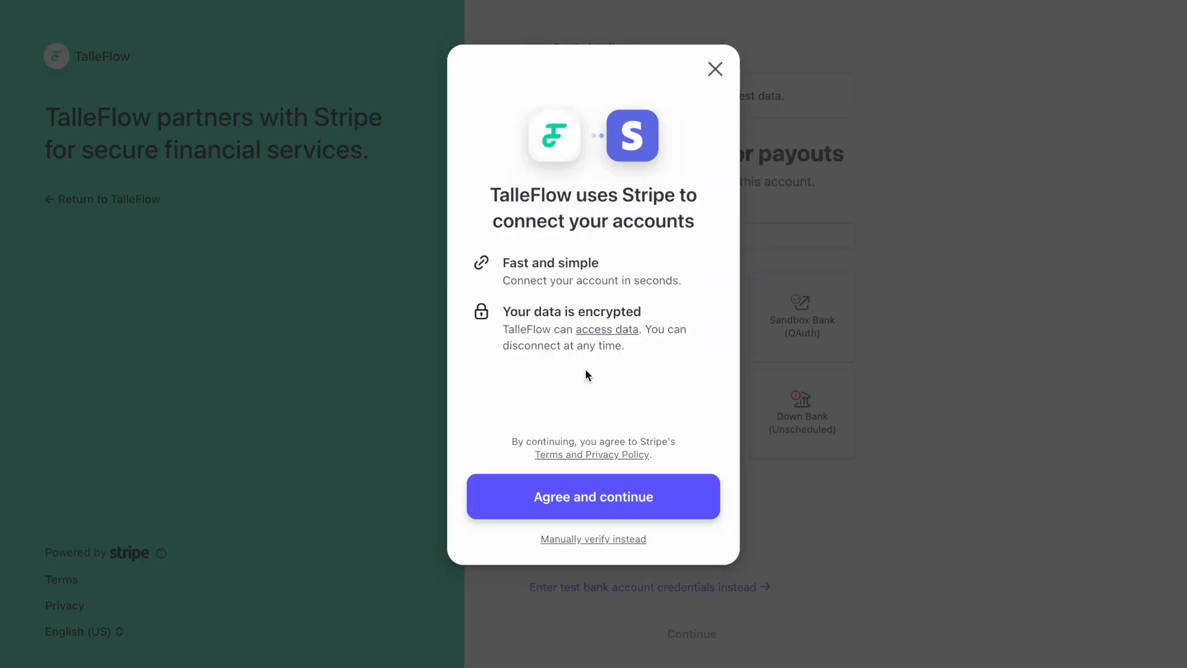
left_click(594, 487)
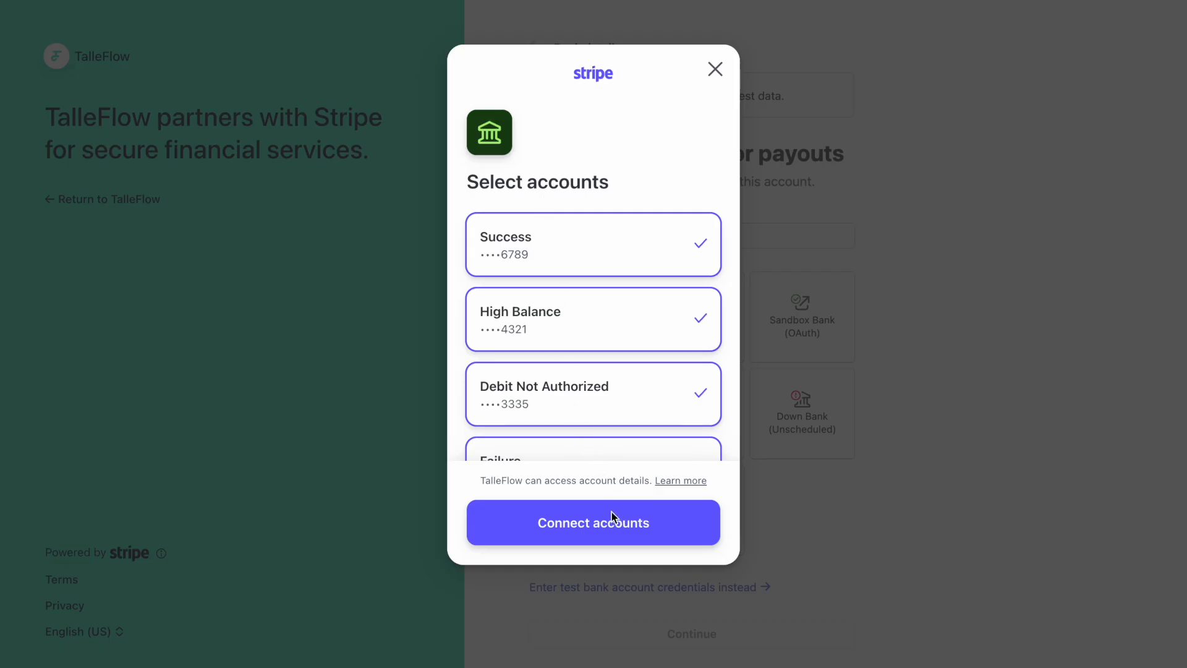
scroll(614, 406, "down", 4)
scroll(615, 407, "up", 5)
Deselect High Balance, Debit Not Authorized, Failure, Account Closed and Insufficient Funds, keeping only Success.
left_click(623, 334)
left_click(677, 408)
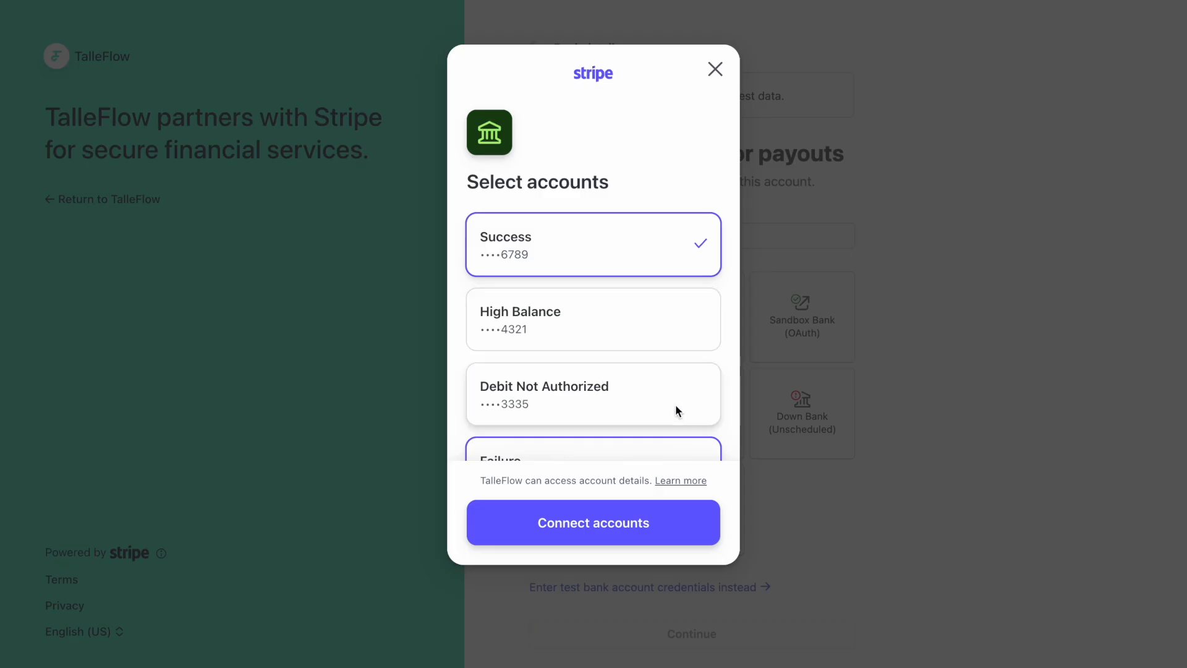
scroll(677, 395, "down", 3)
left_click(659, 272)
left_click(671, 331)
left_click(674, 400)
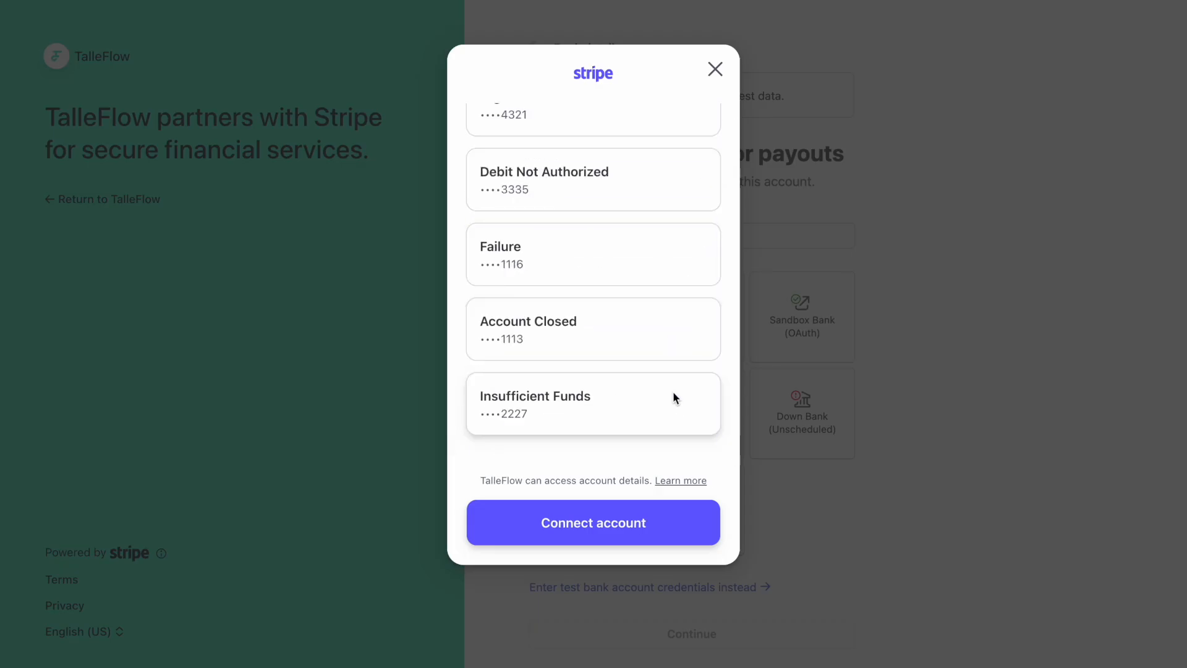
scroll(664, 377, "up", 5)
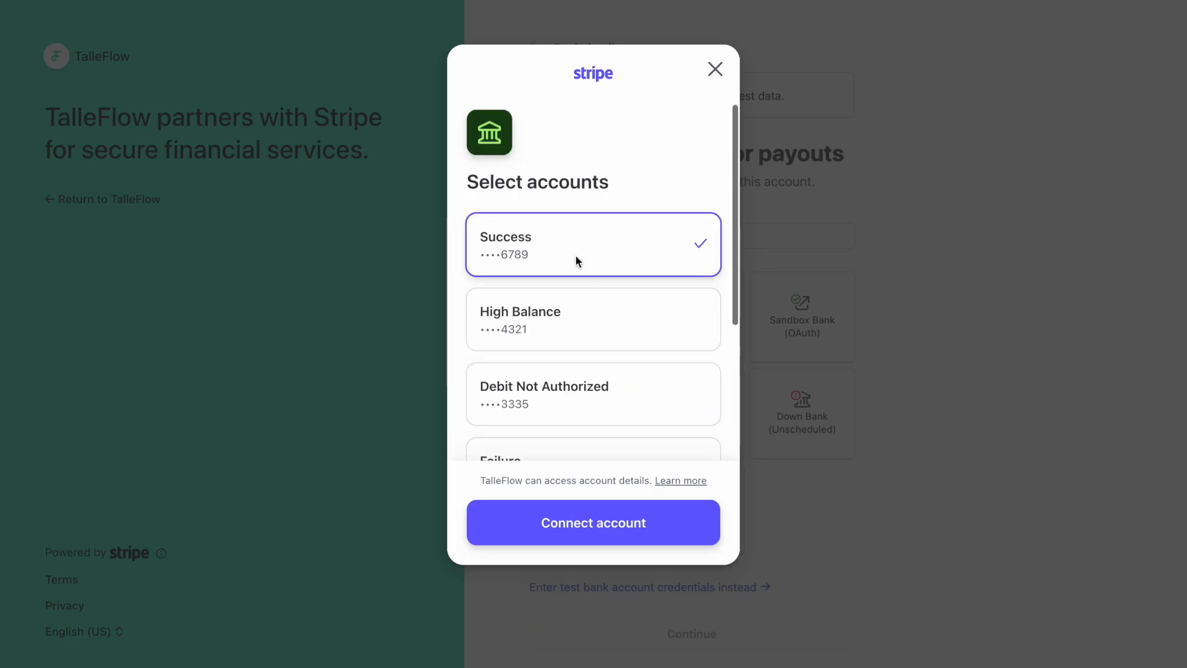
Connect the Success account without saving to Link and continue with StripeBank payouts.
left_click(652, 517)
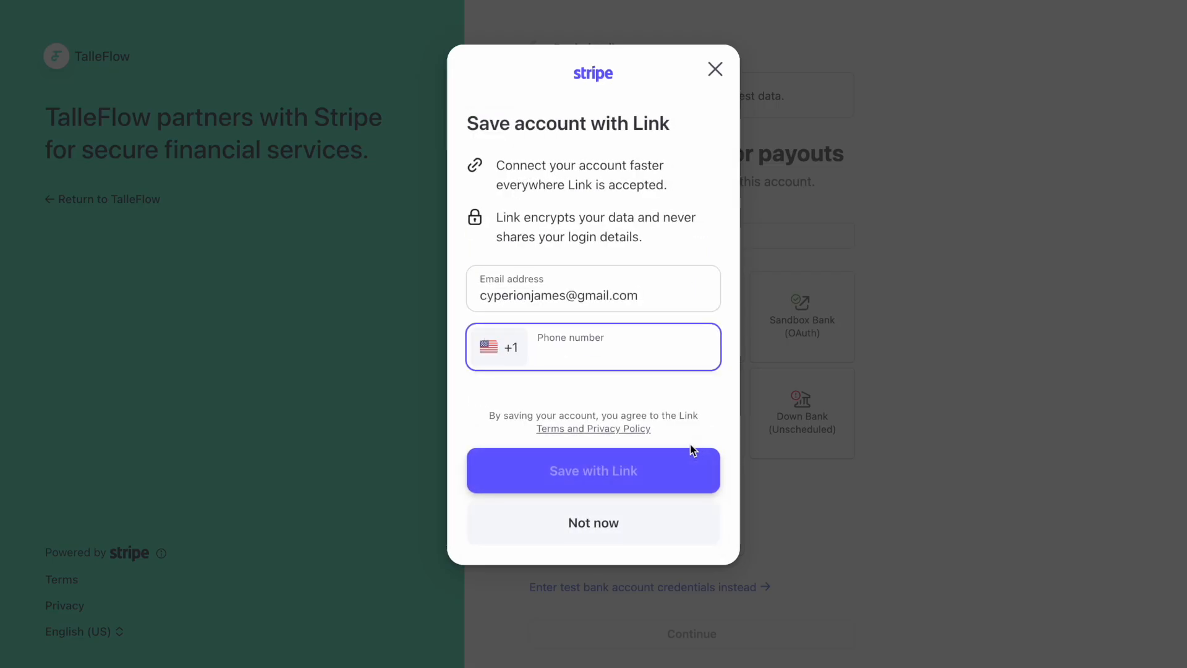
left_click(632, 508)
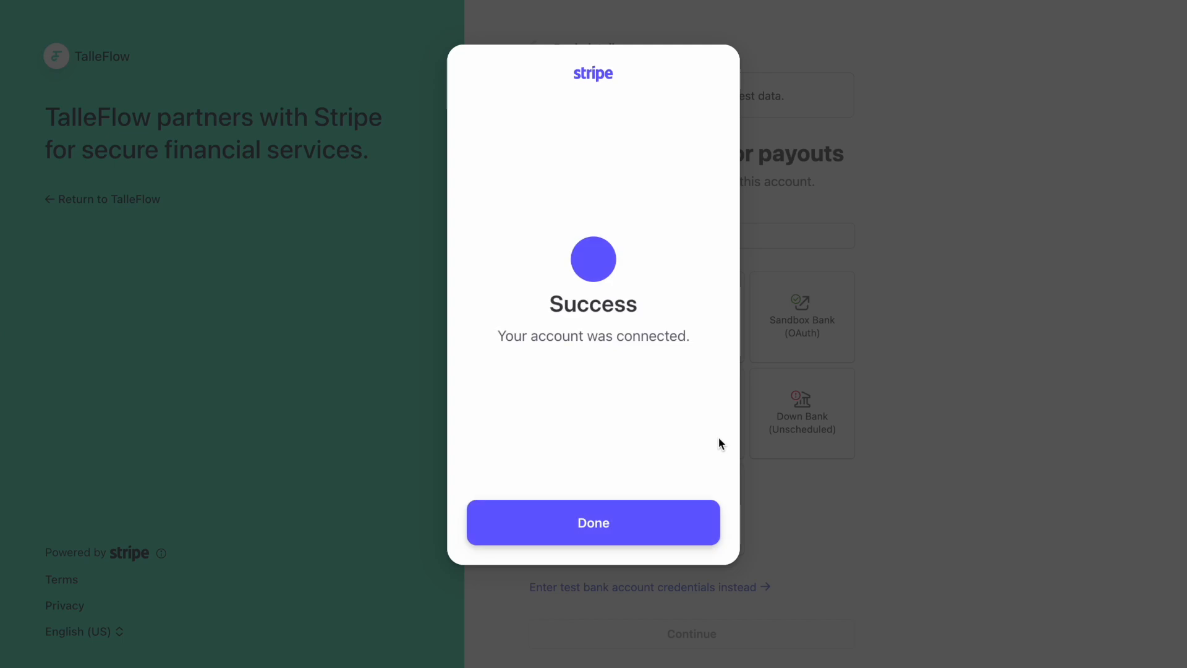
left_click(617, 544)
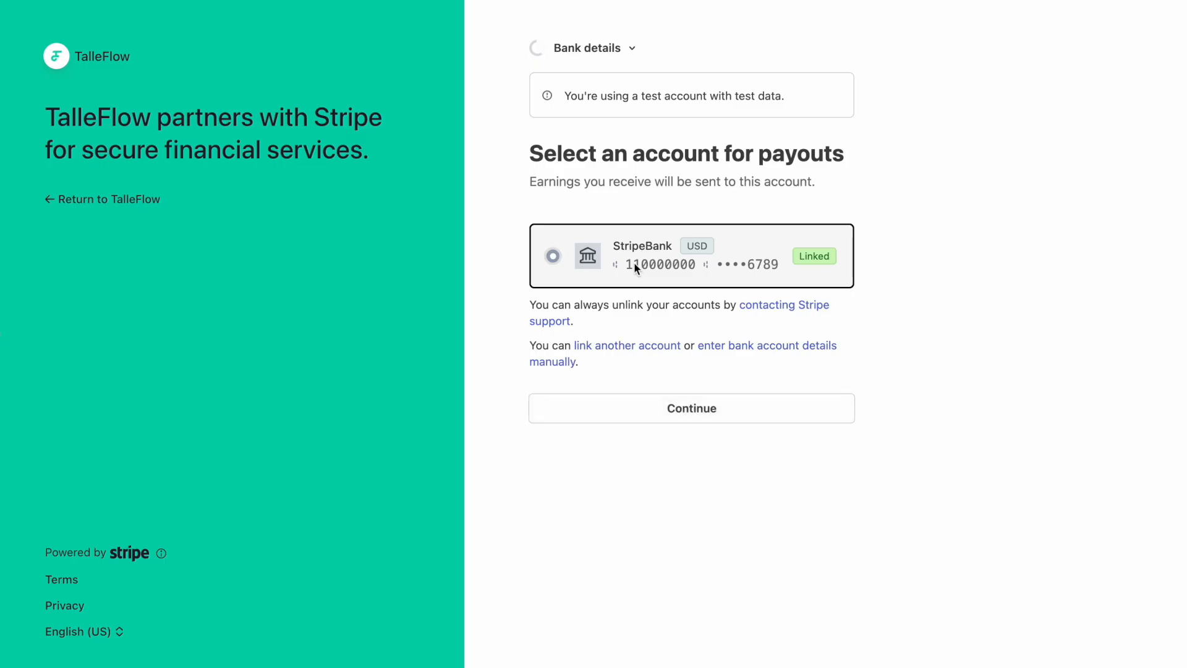
left_click(691, 403)
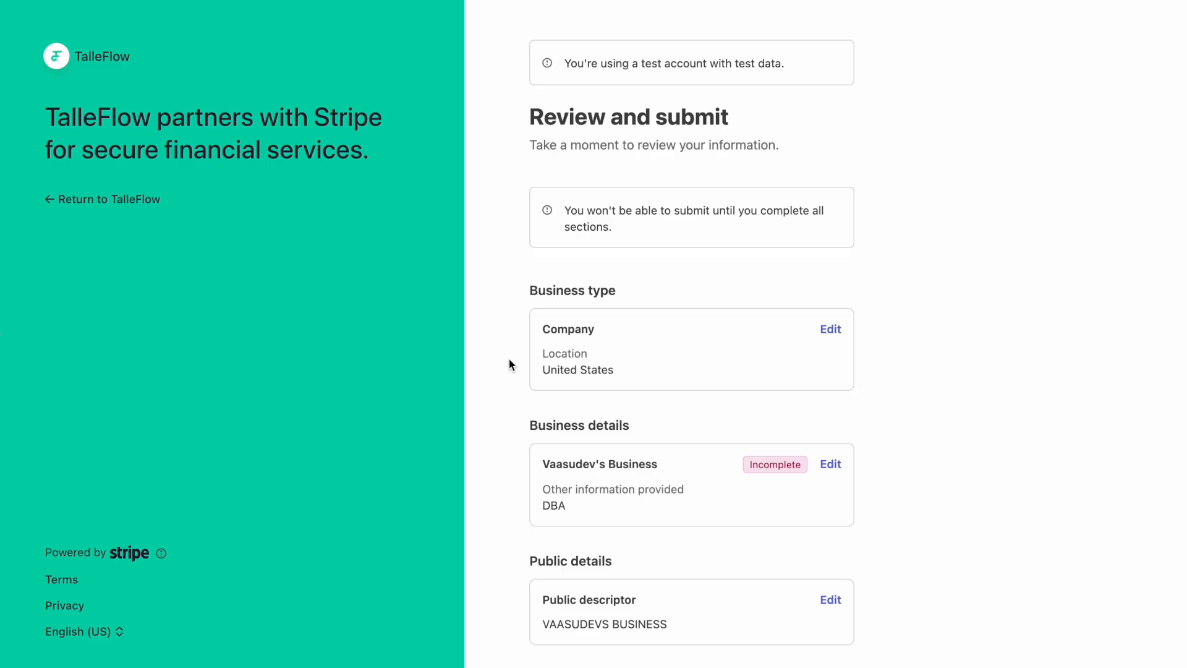
Review the summary listing STRIPE TEST BANK and reopen the incomplete business details.
scroll(509, 360, "down", 6)
scroll(510, 357, "down", 2)
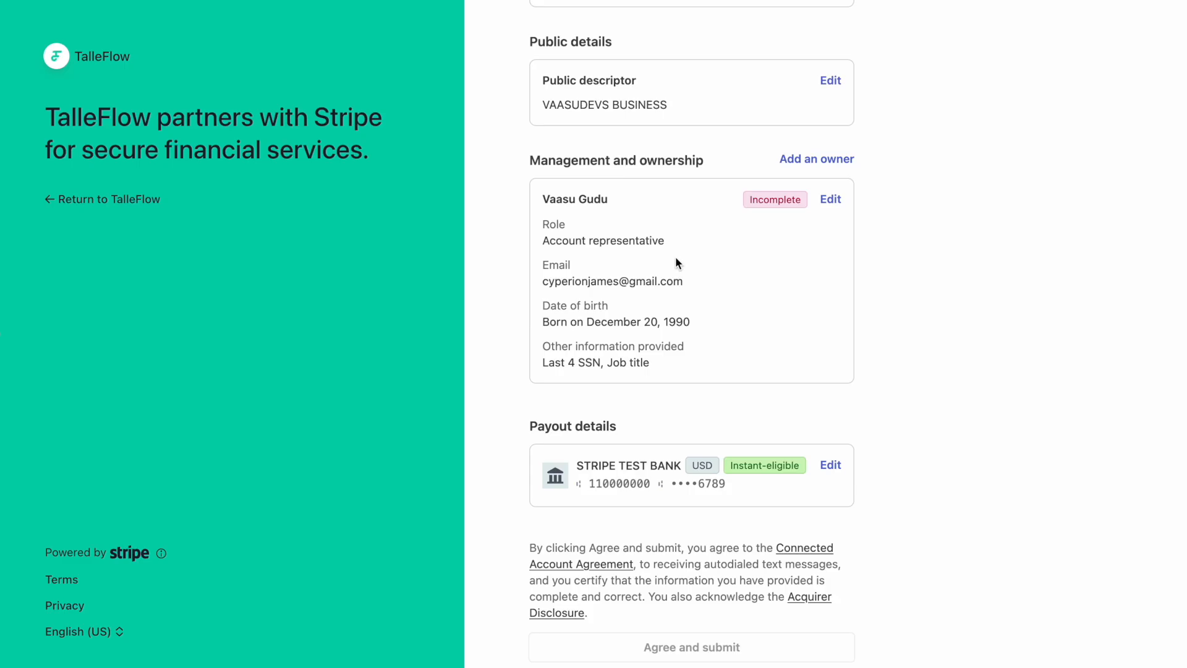
scroll(671, 297, "up", 1)
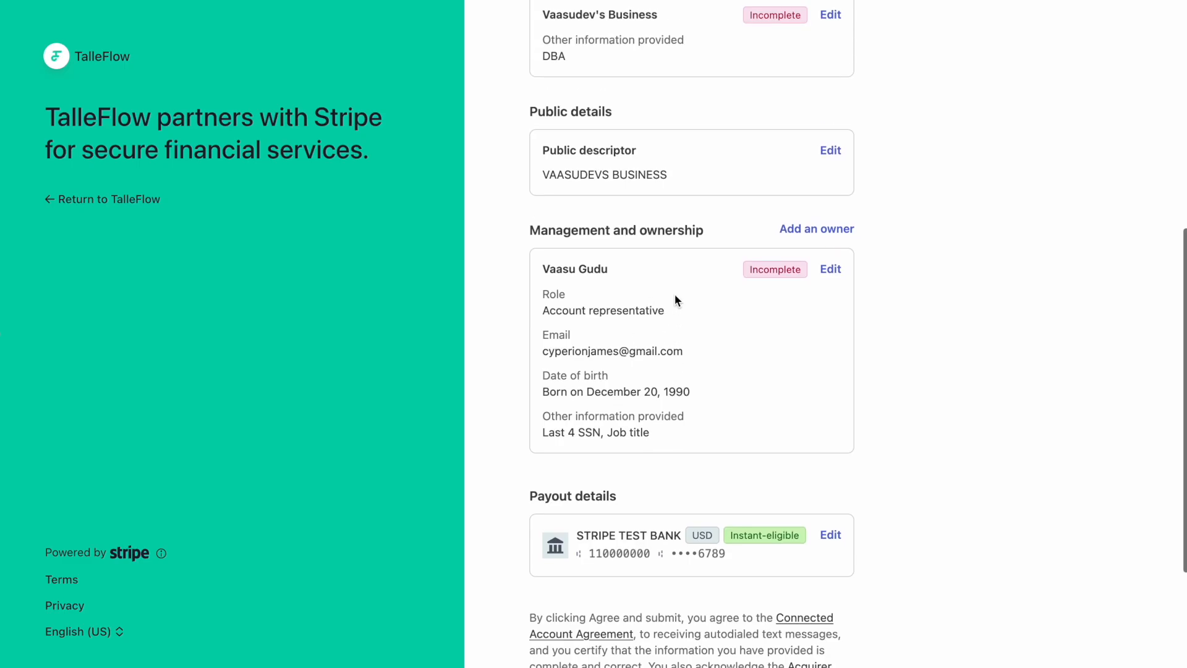
scroll(734, 281, "up", 3)
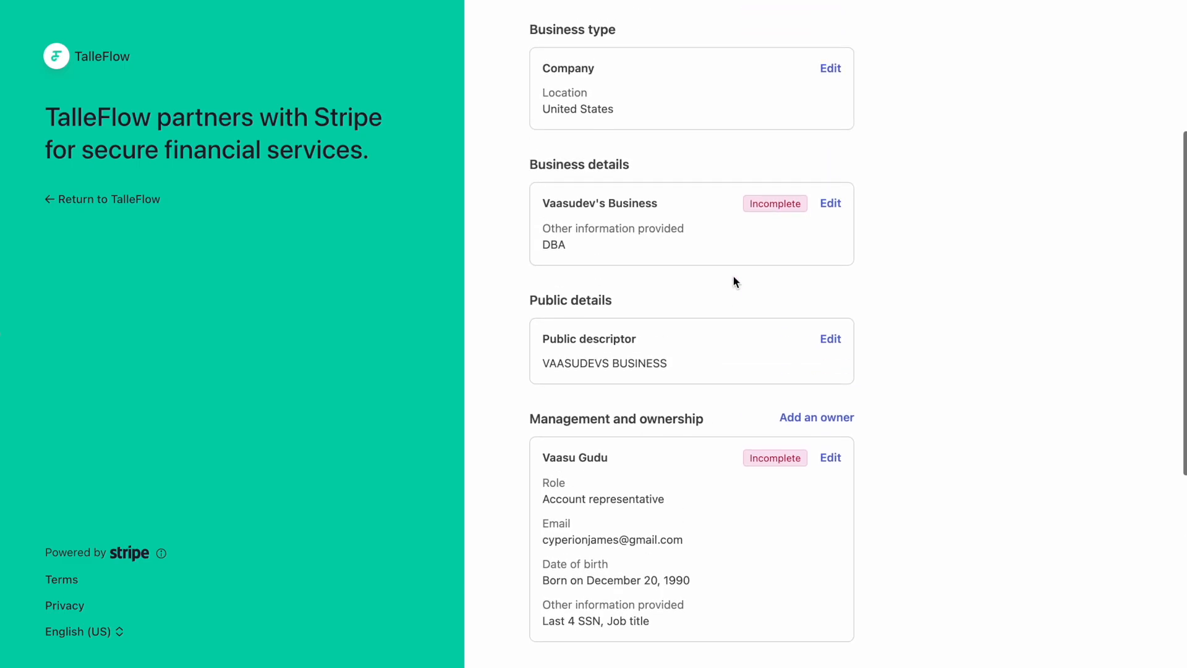
left_click(830, 202)
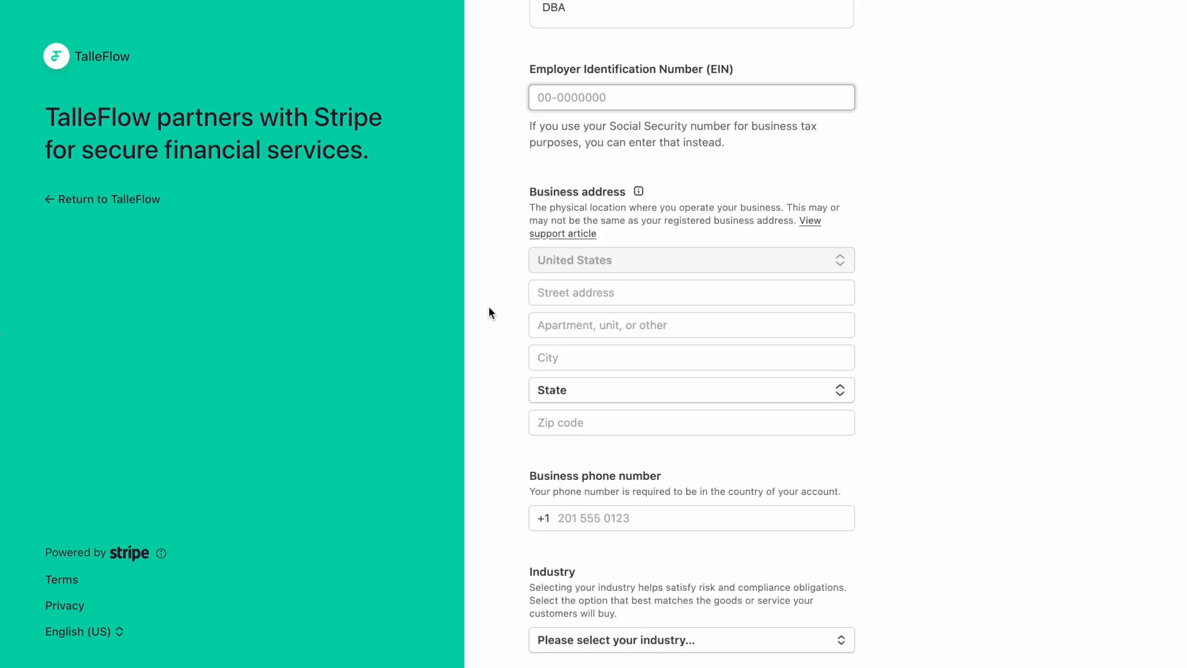
Scroll through the blank EIN, address, phone, industry and website fields.
scroll(488, 312, "up", 4)
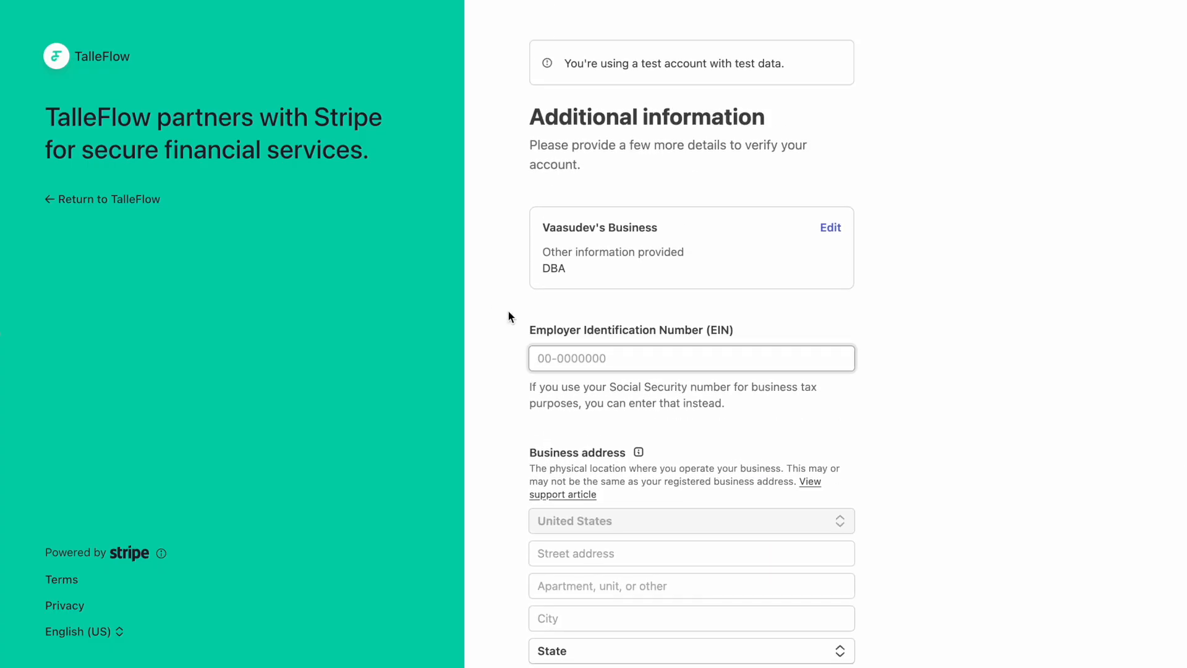
scroll(538, 309, "down", 1)
scroll(476, 334, "down", 4)
scroll(477, 333, "down", 5)
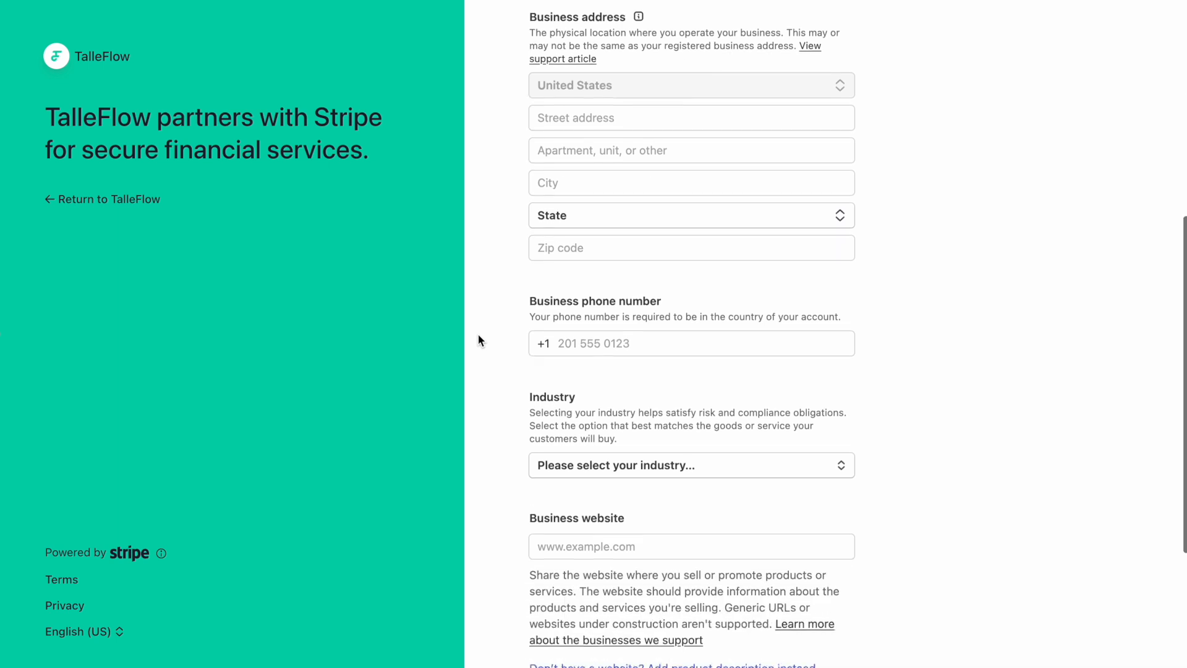
scroll(505, 365, "up", 4)
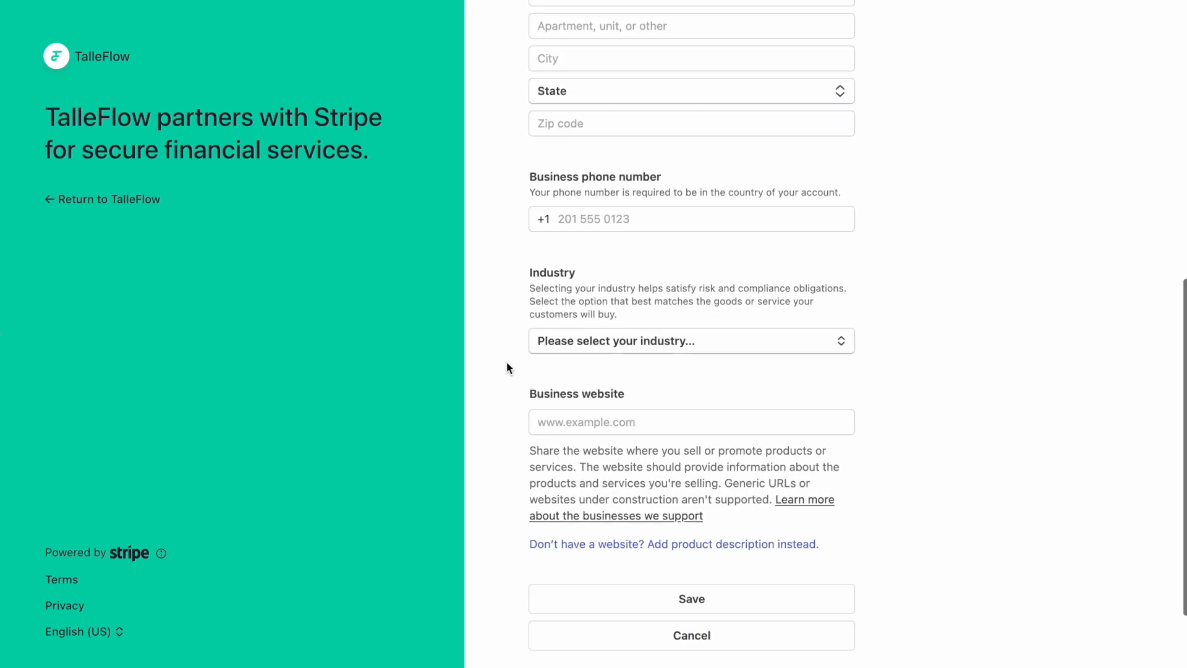
scroll(506, 367, "down", 5)
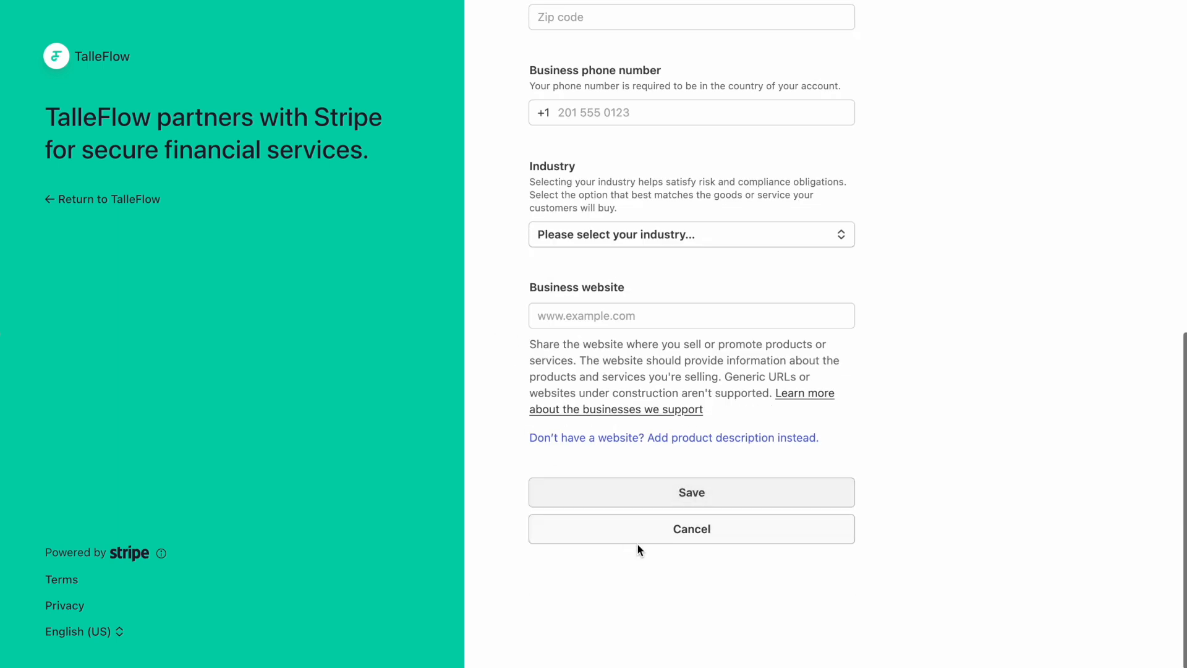
Save the empty business details form and check the disabled Agree and submit button.
left_click(650, 494)
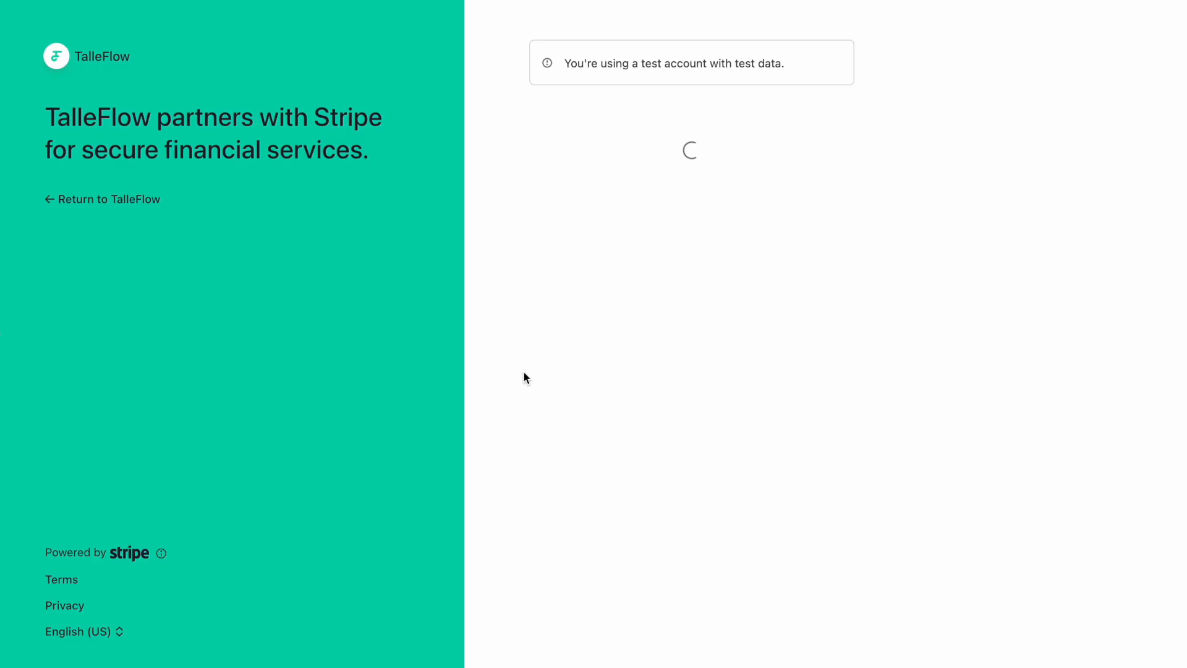
scroll(523, 378, "down", 10)
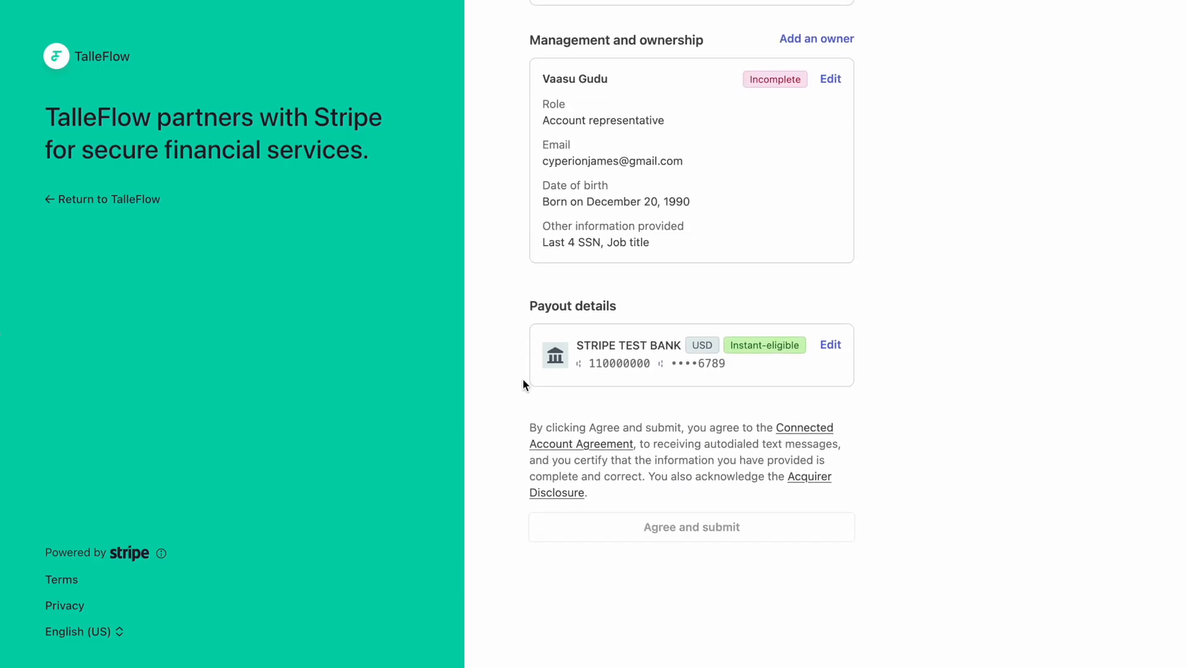
scroll(640, 497, "up", 1)
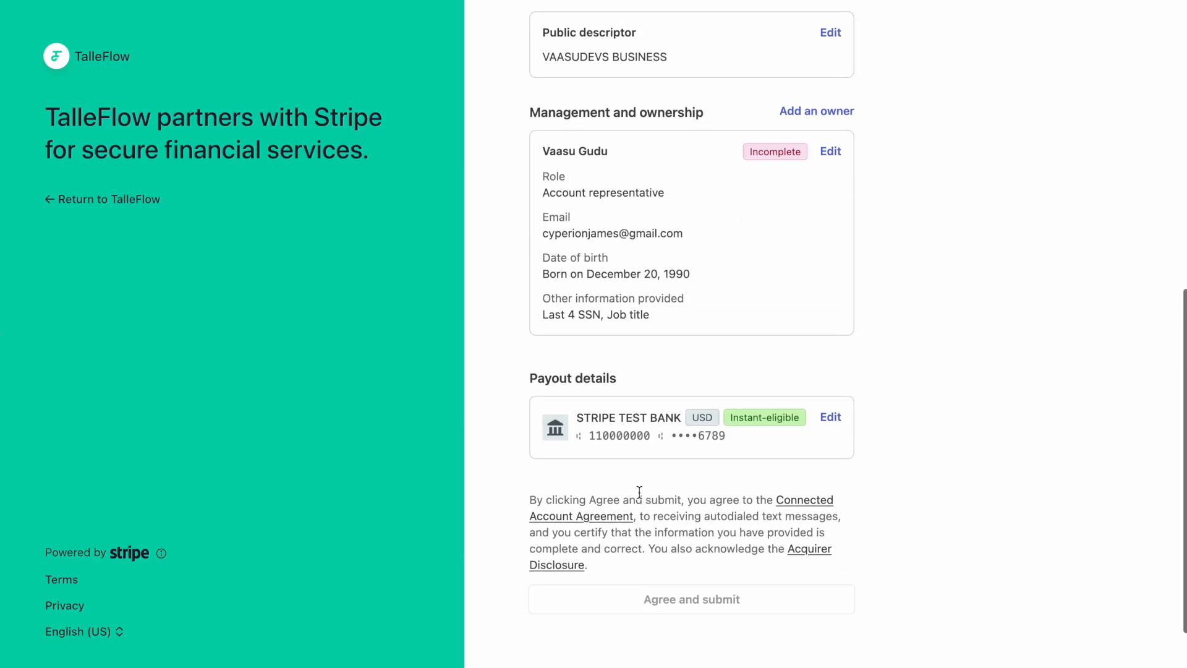
mouse_move(676, 584)
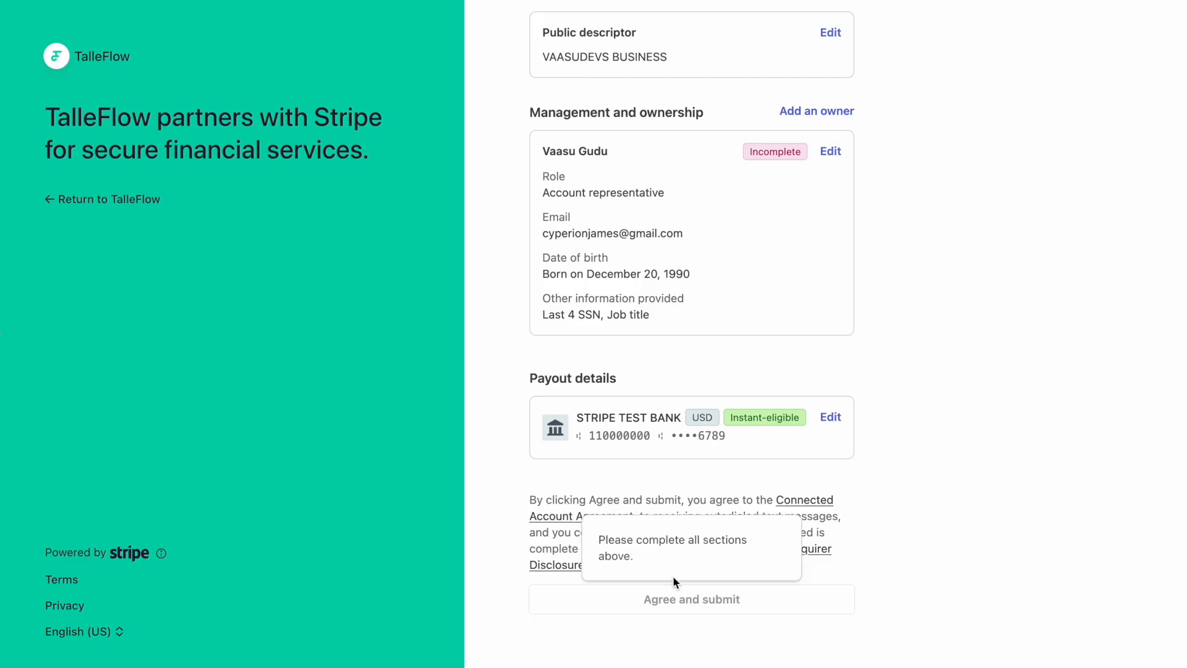
scroll(587, 499, "up", 2)
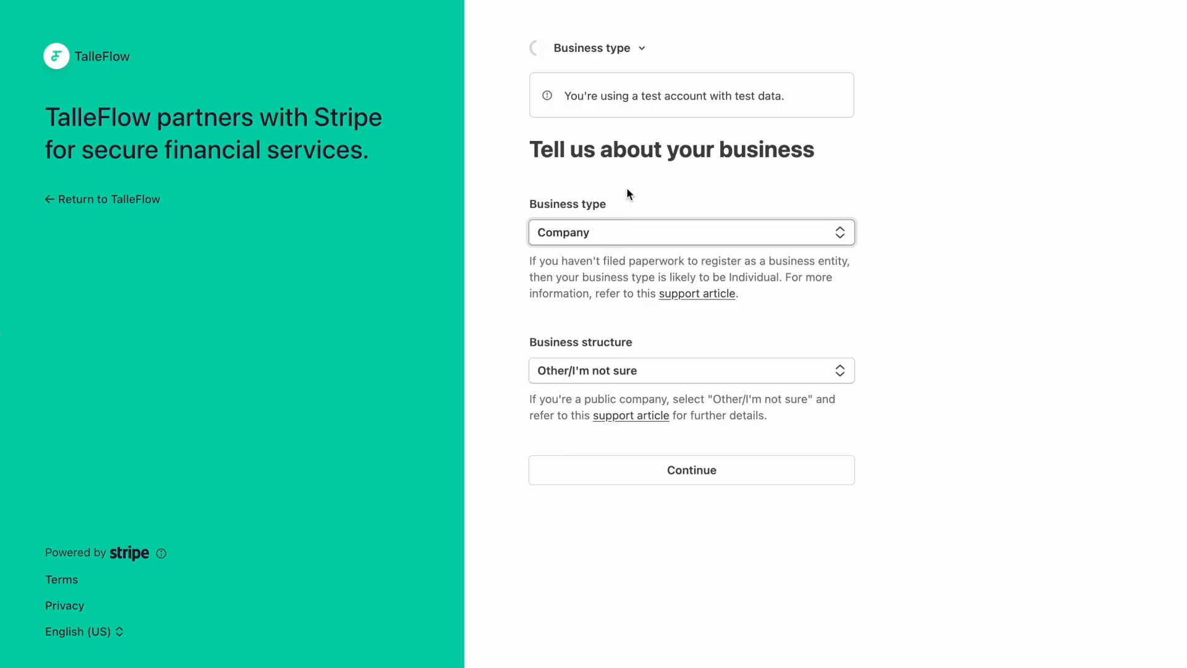
Switch the business type from Company to Individual and continue.
left_click(611, 49)
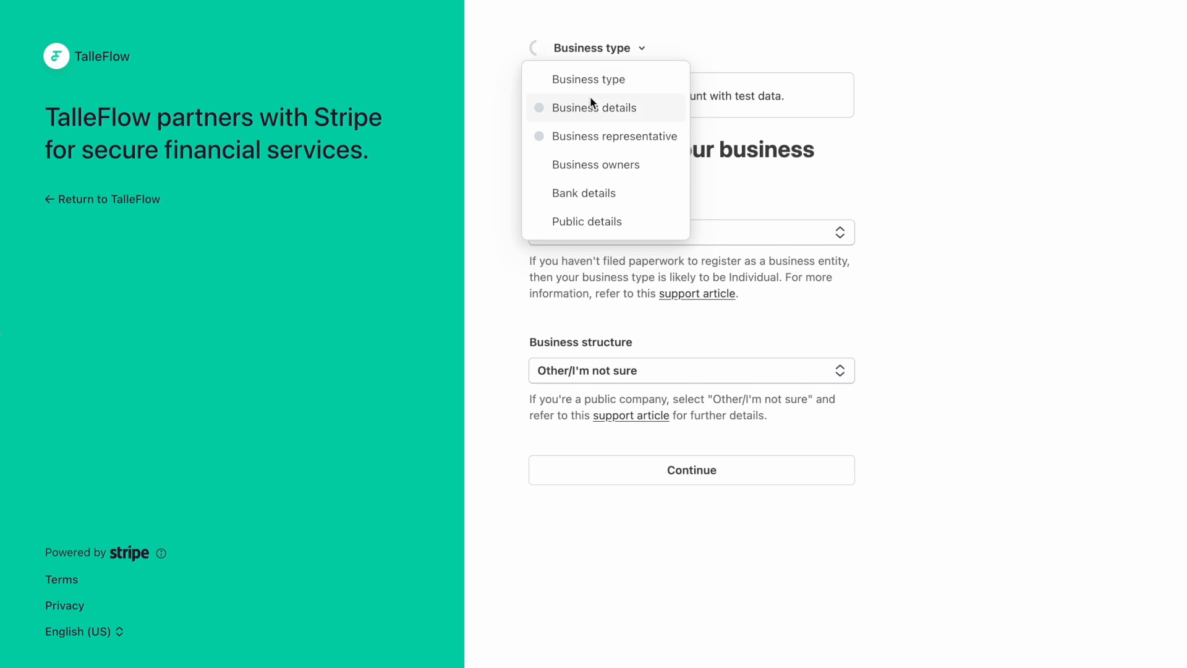
left_click(610, 84)
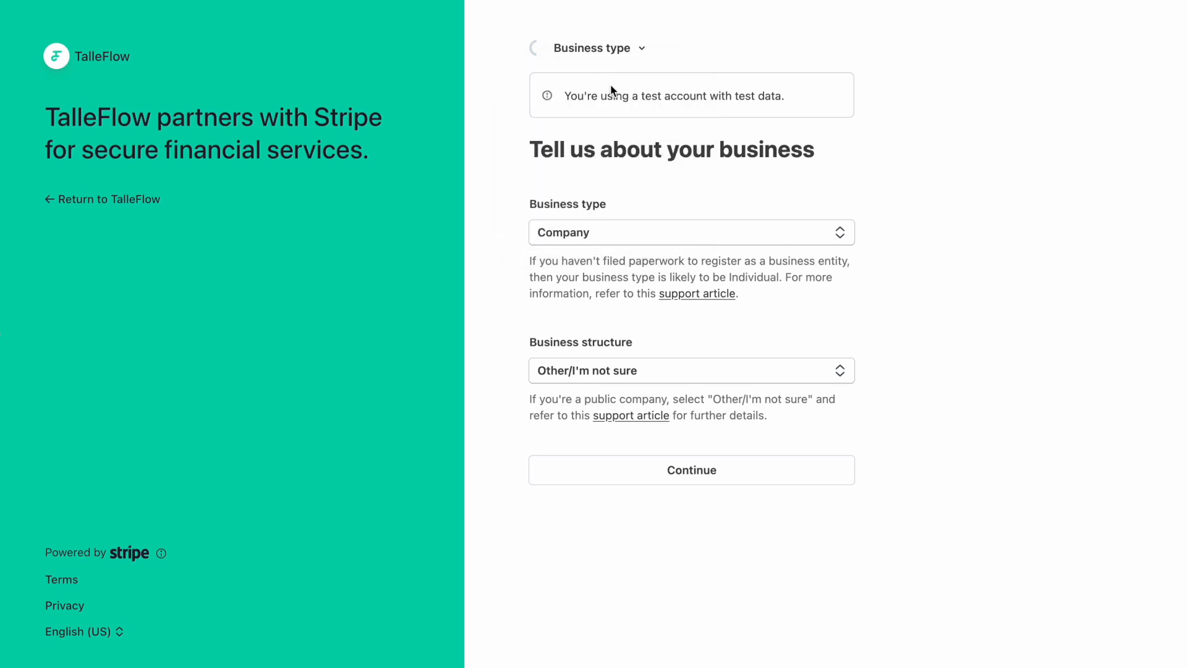
left_click(691, 234)
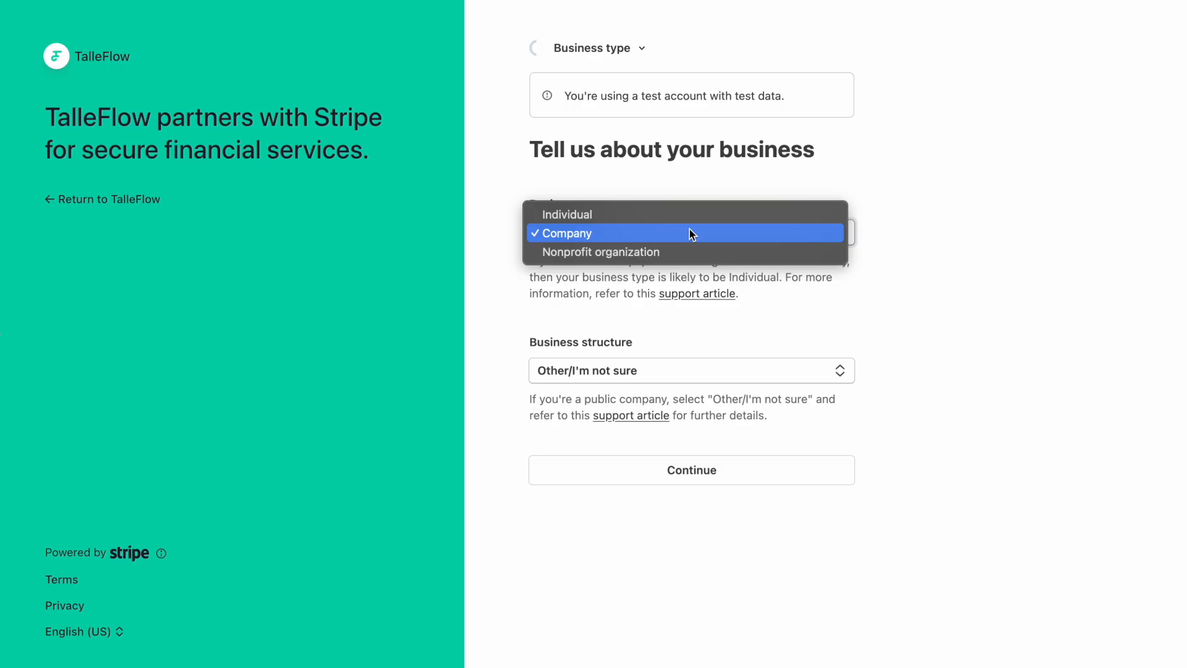
left_click(688, 219)
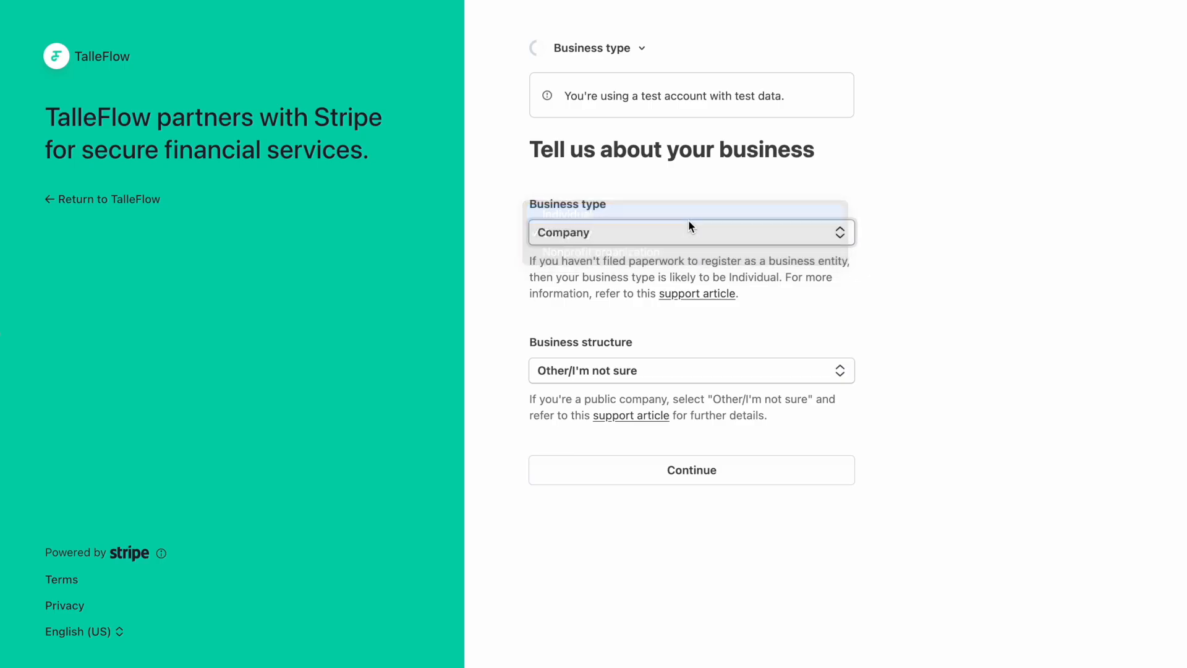
left_click(679, 339)
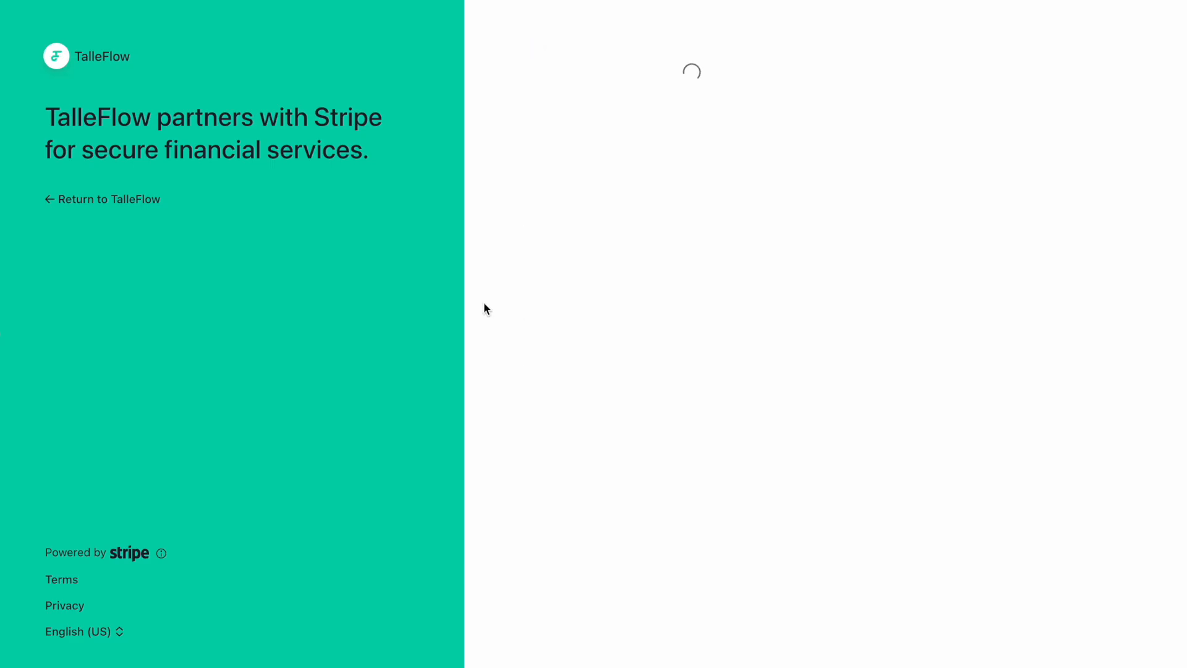
Enter the SSN and the phone number in the personal details form.
scroll(507, 347, "down", 5)
scroll(506, 351, "down", 2)
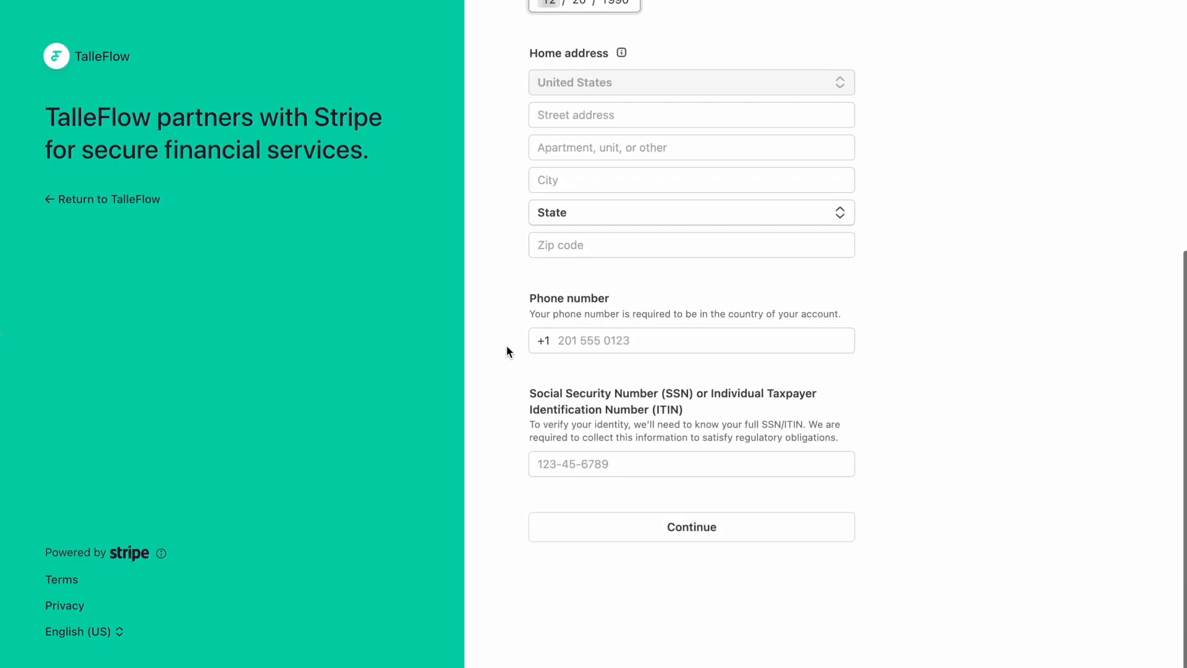
left_click(567, 461)
type("00")
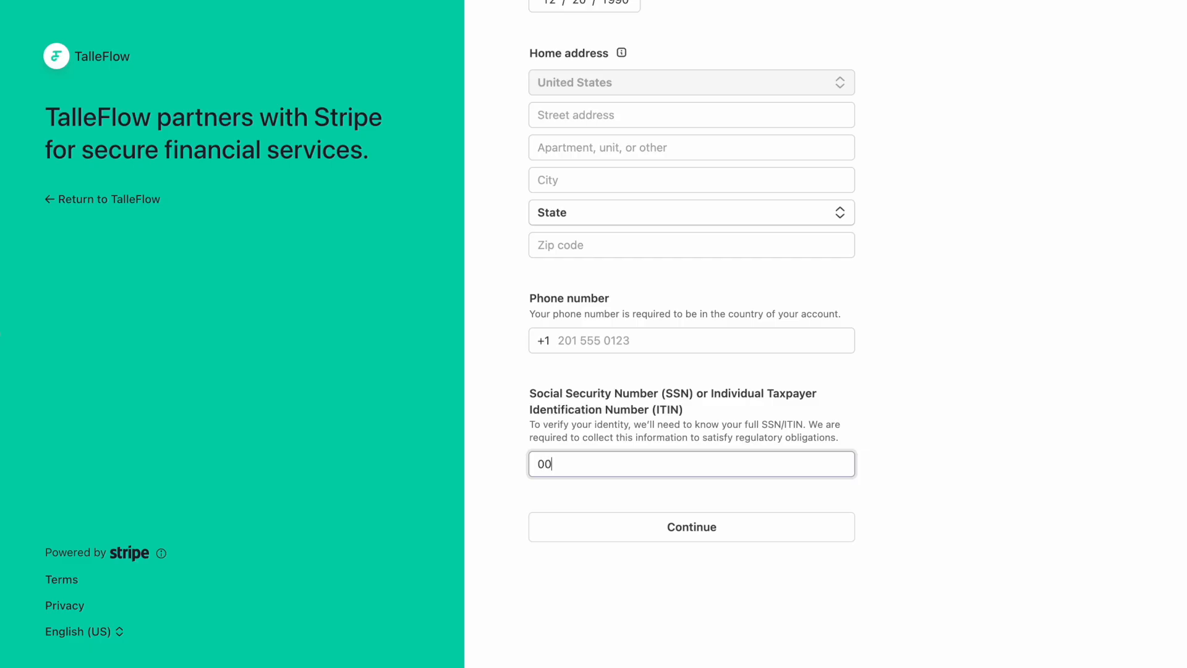
type("0-00-0000")
left_click(568, 342)
type("888 8")
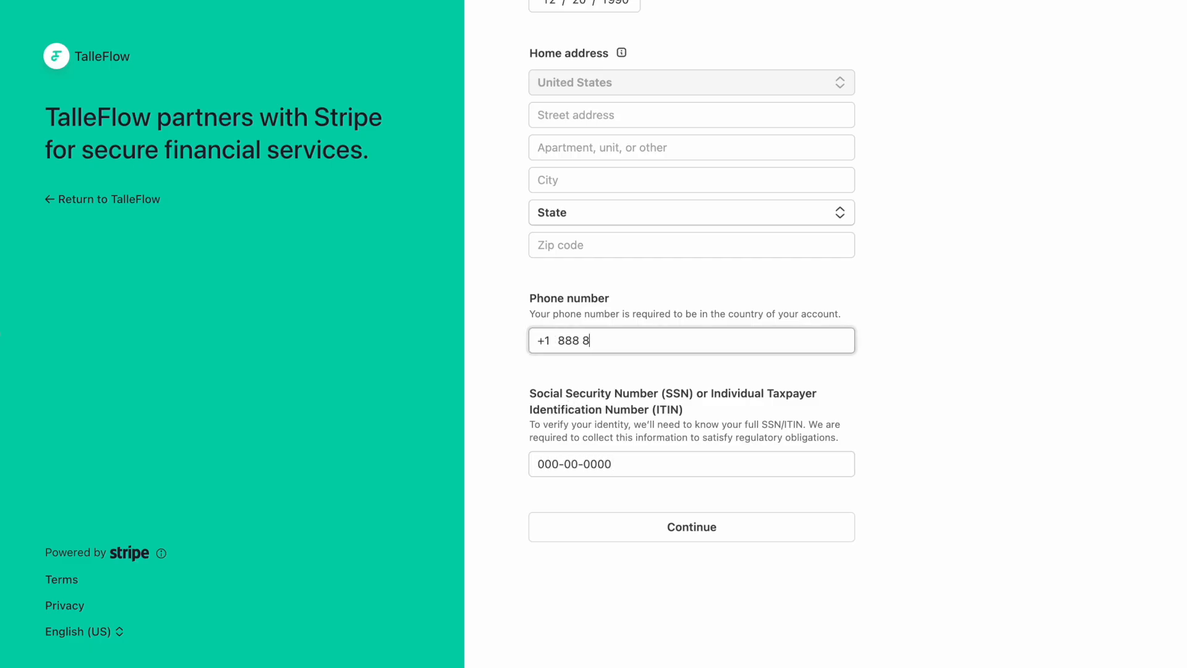
type("88 8888")
Fill the home address from the 'Home' suggestion and submit the personal details.
scroll(566, 365, "up", 3)
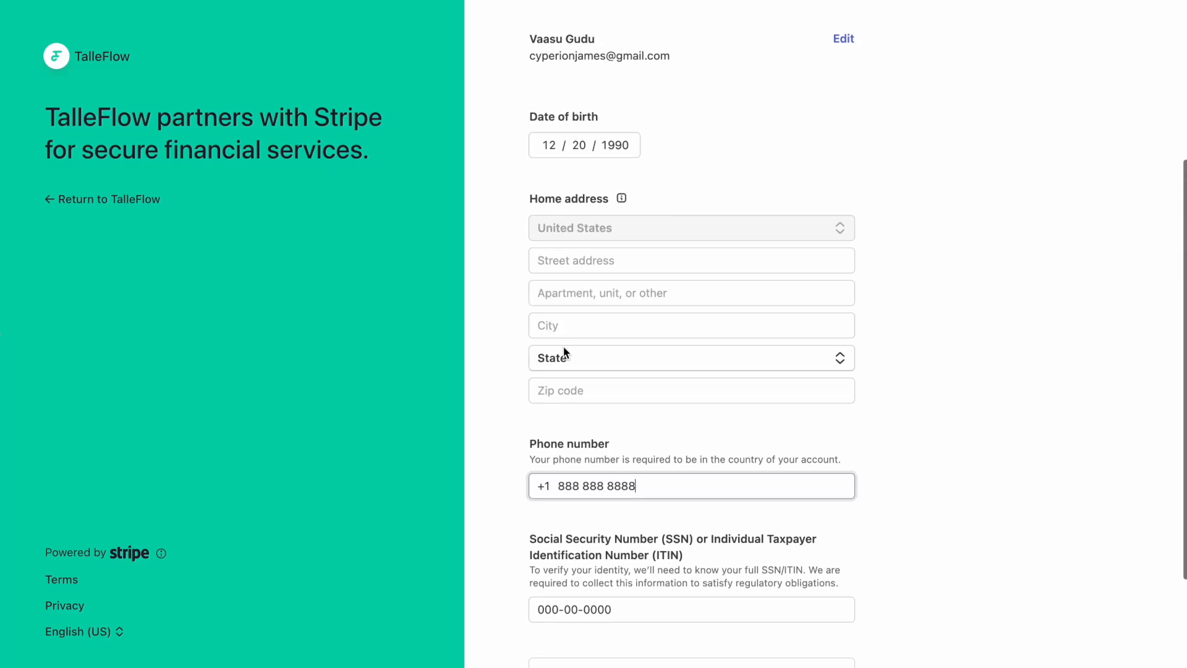
left_click(573, 286)
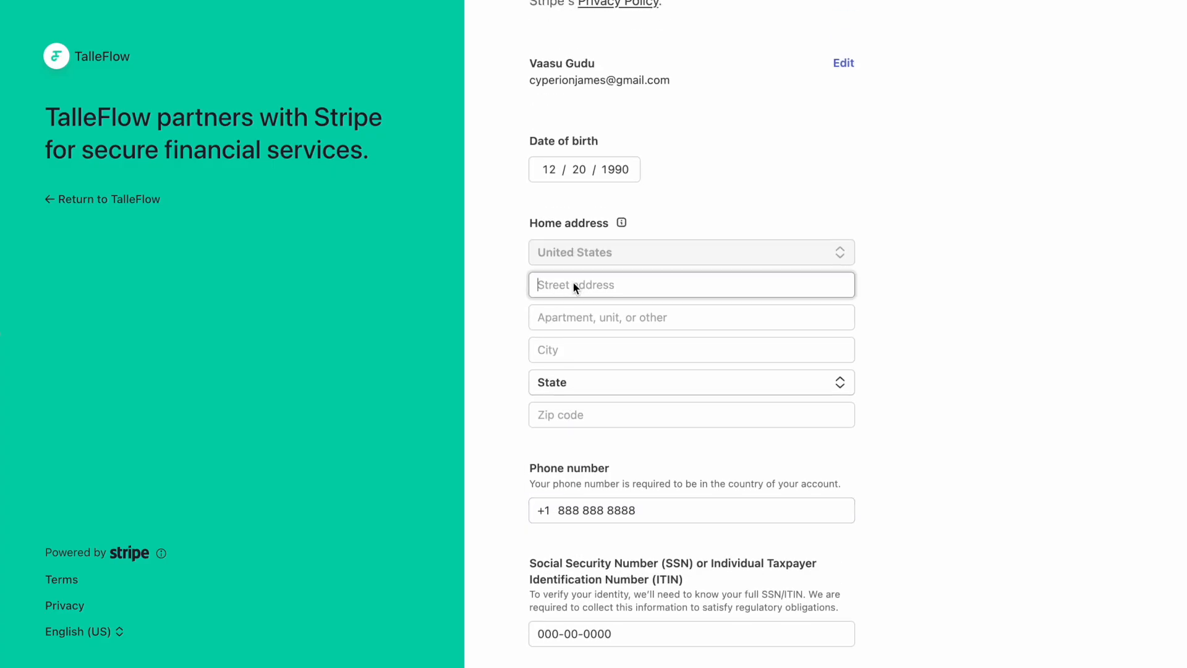
type("Home")
left_click(695, 323)
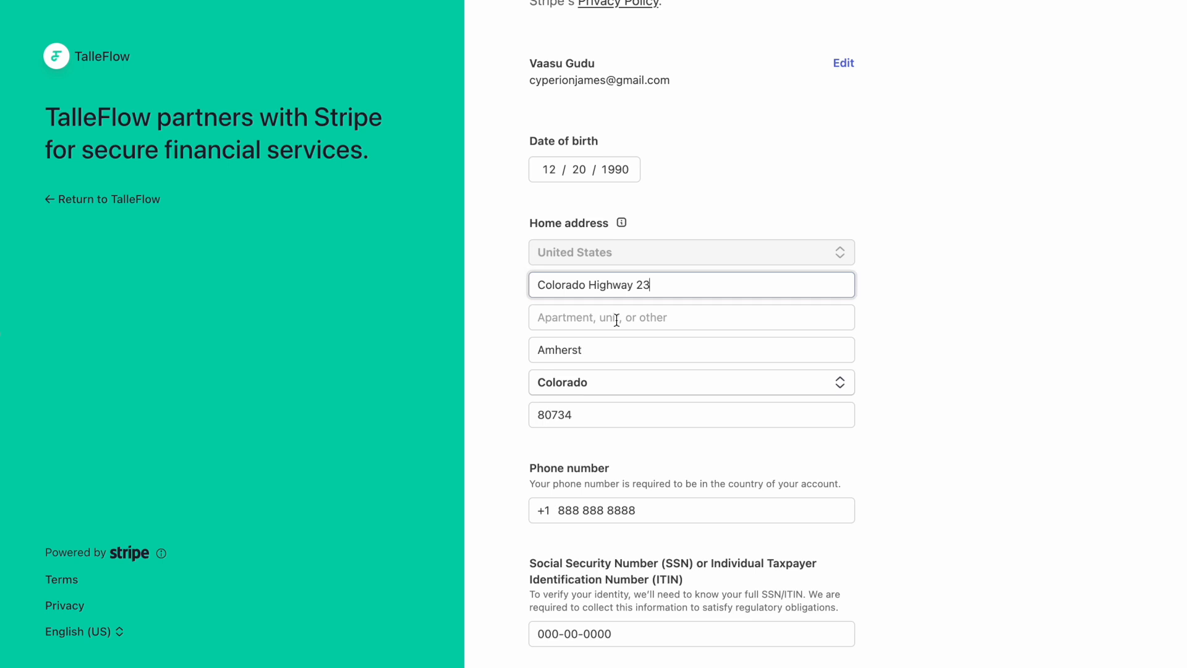
left_click(502, 351)
scroll(505, 379, "down", 5)
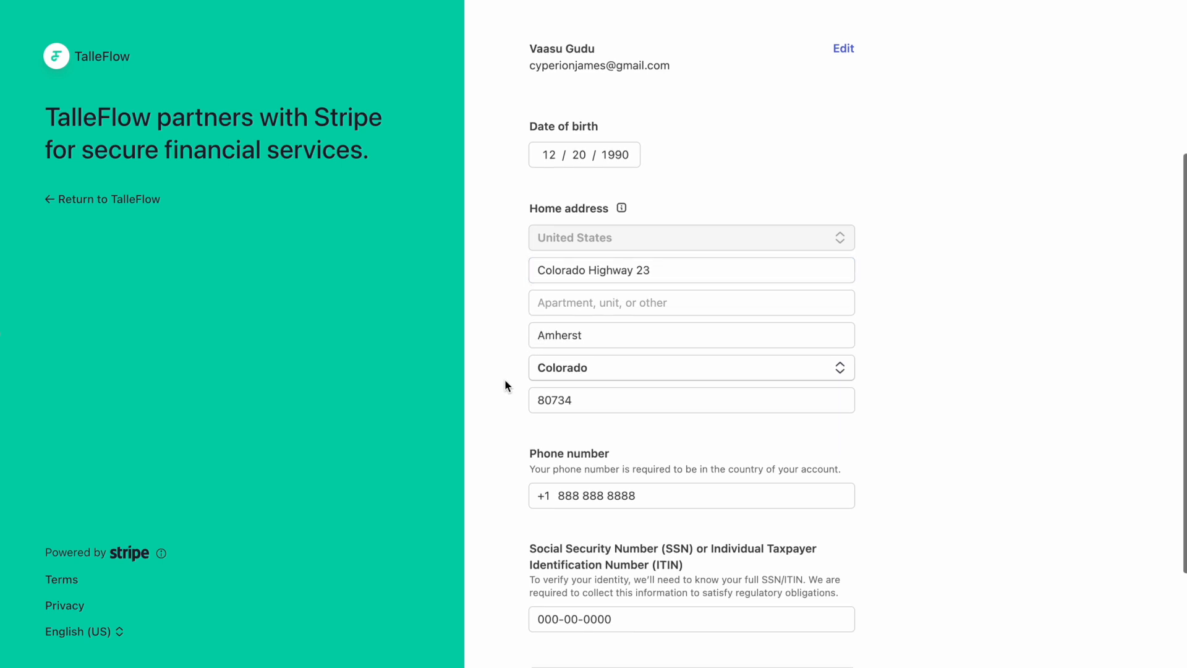
left_click(647, 528)
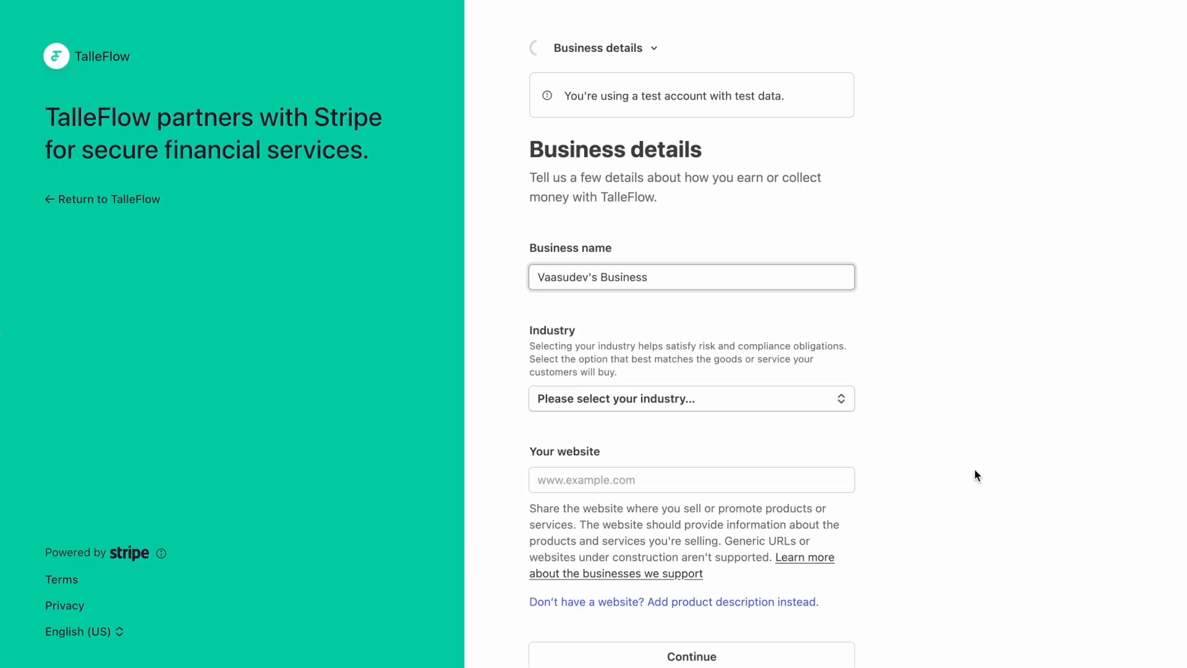
Set the industry to Software and the business website to talleflow.com.
left_click(844, 404)
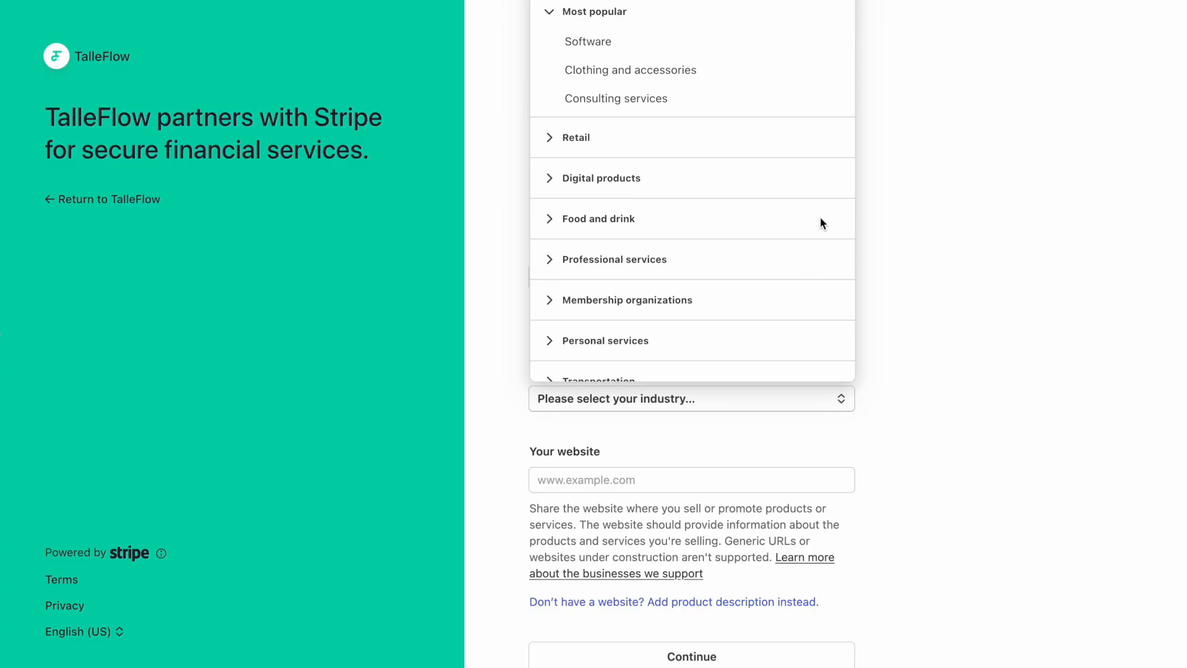
left_click(687, 54)
scroll(884, 502, "down", 3)
left_click(712, 351)
type("talle")
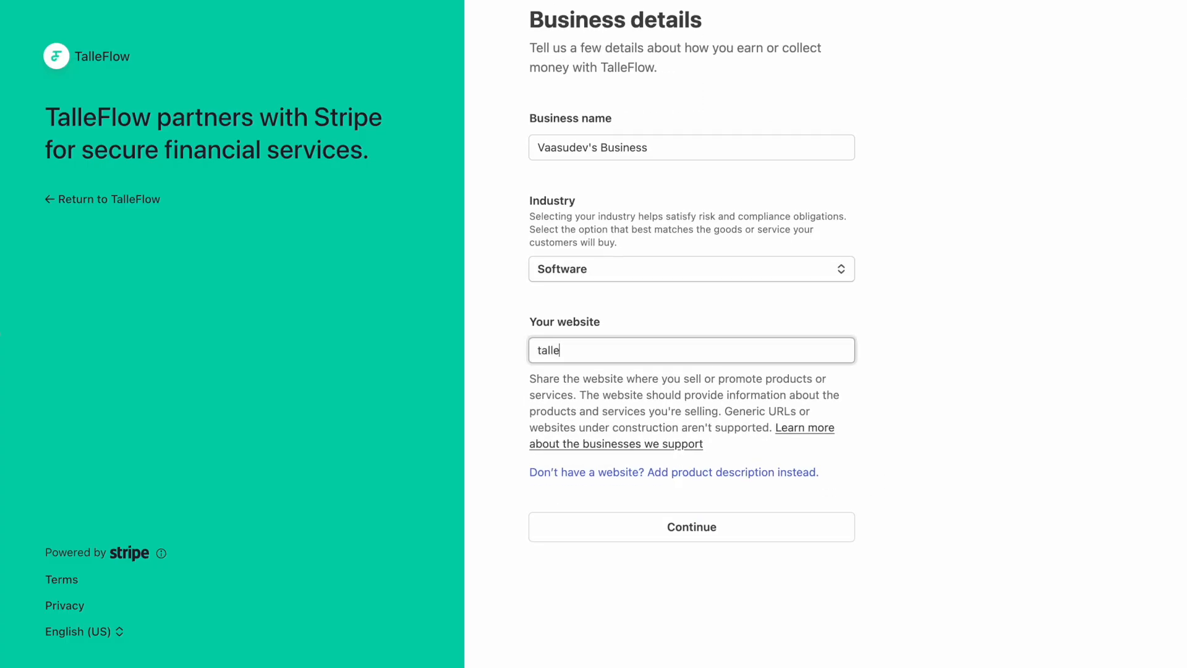
type("flow.com")
Change the business name to TalleFlow's Business and continue to the review step.
left_click(579, 154)
triple_click(580, 152)
type("Ta")
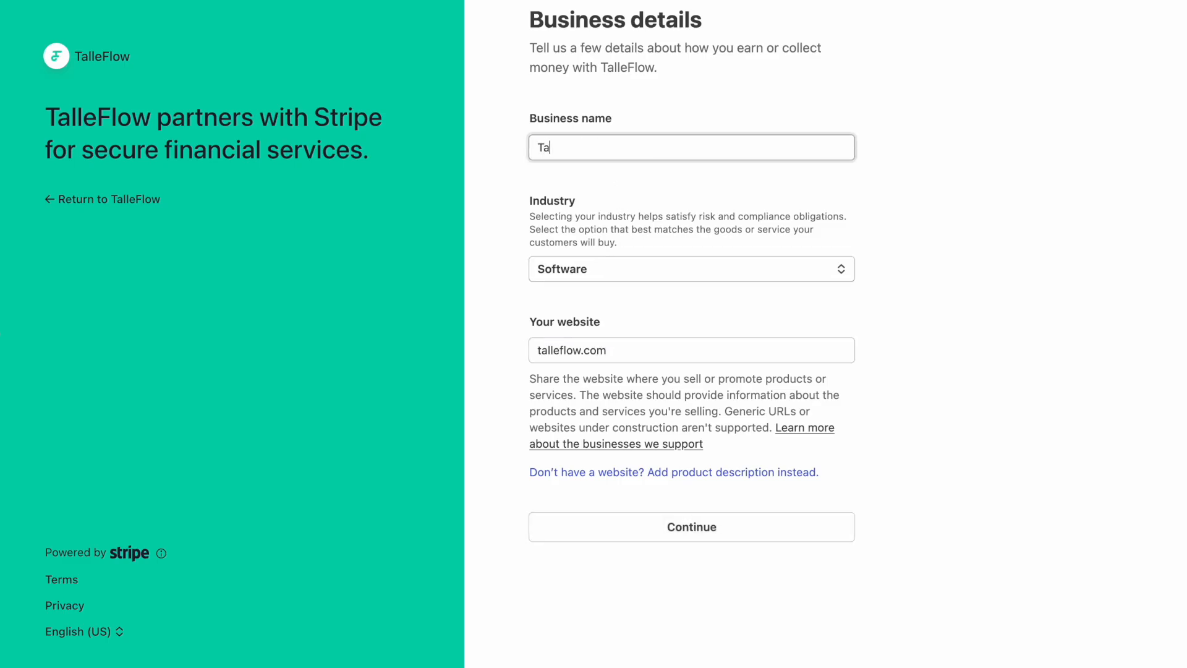
type("lleFlow's Business")
left_click(710, 526)
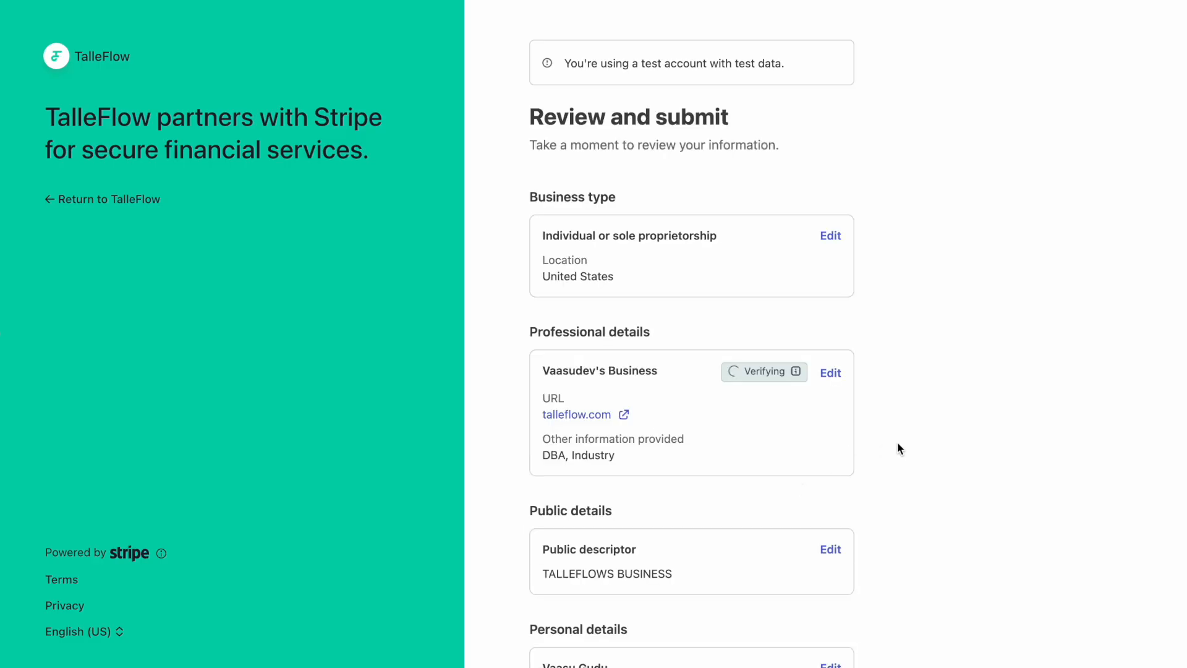
Look over the entered onboarding details, then agree to the terms and submit the account.
scroll(900, 448, "down", 3)
scroll(899, 448, "down", 3)
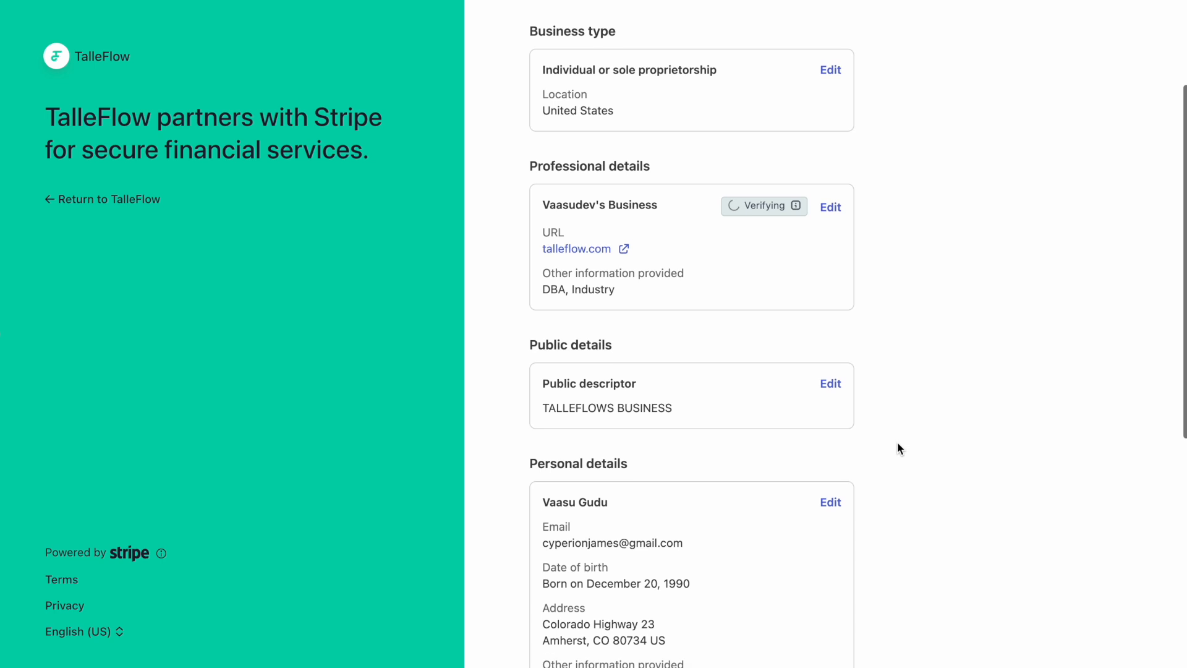
scroll(881, 414, "down", 4)
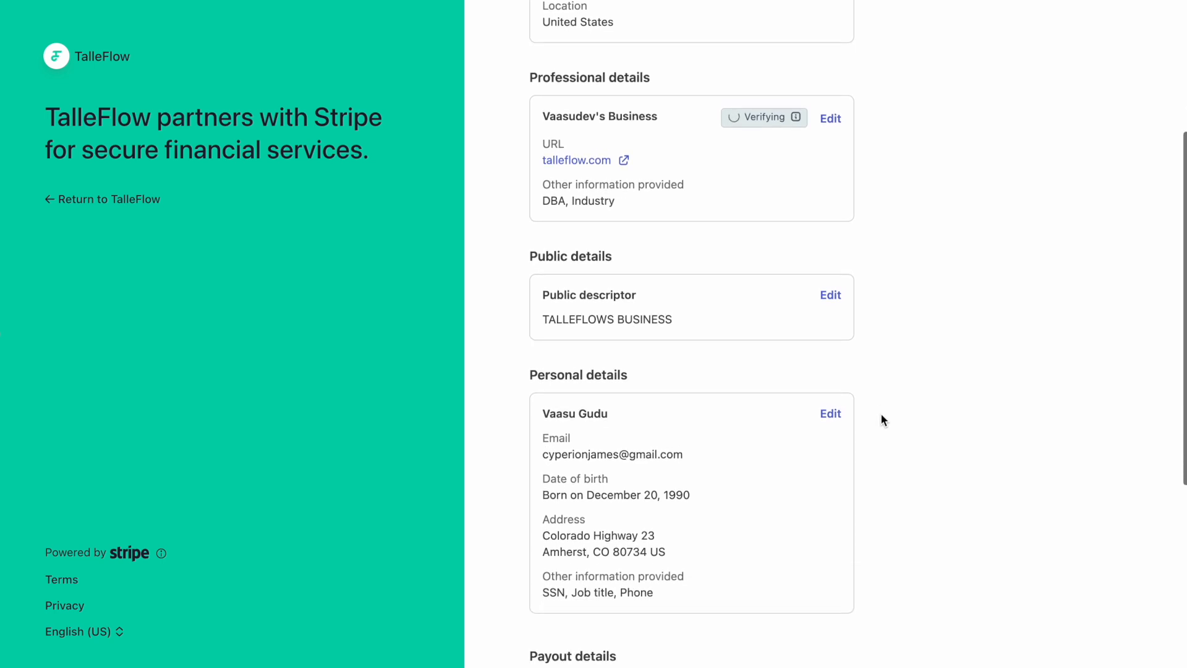
scroll(881, 418, "down", 3)
scroll(872, 426, "up", 7)
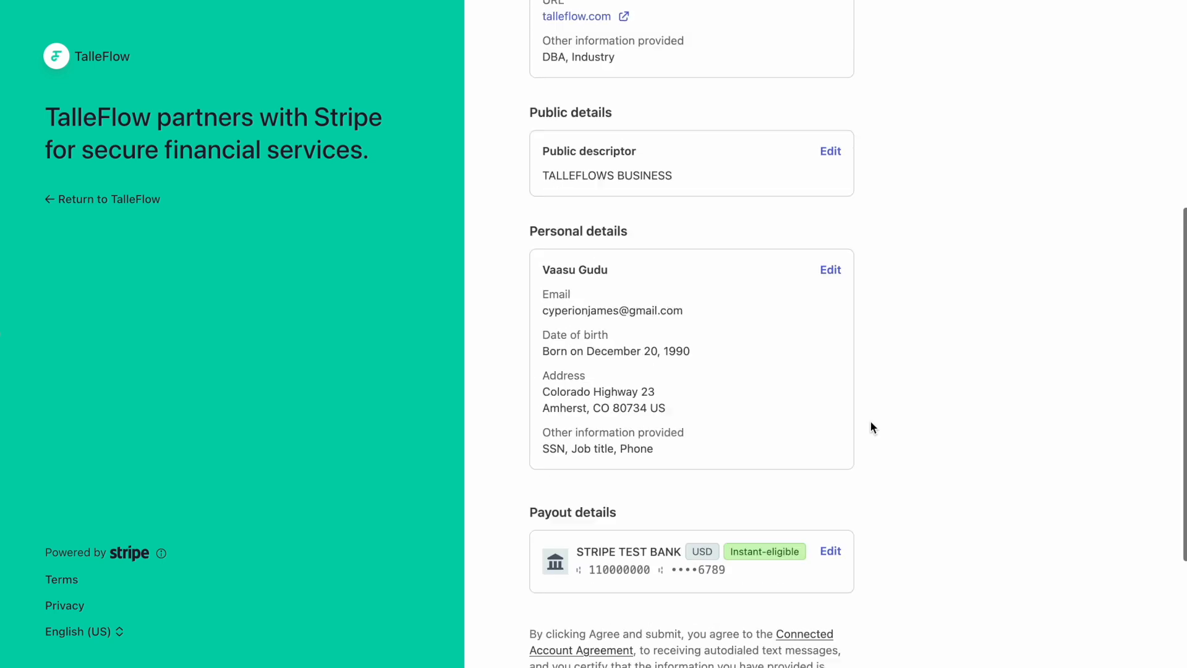
scroll(872, 427, "down", 7)
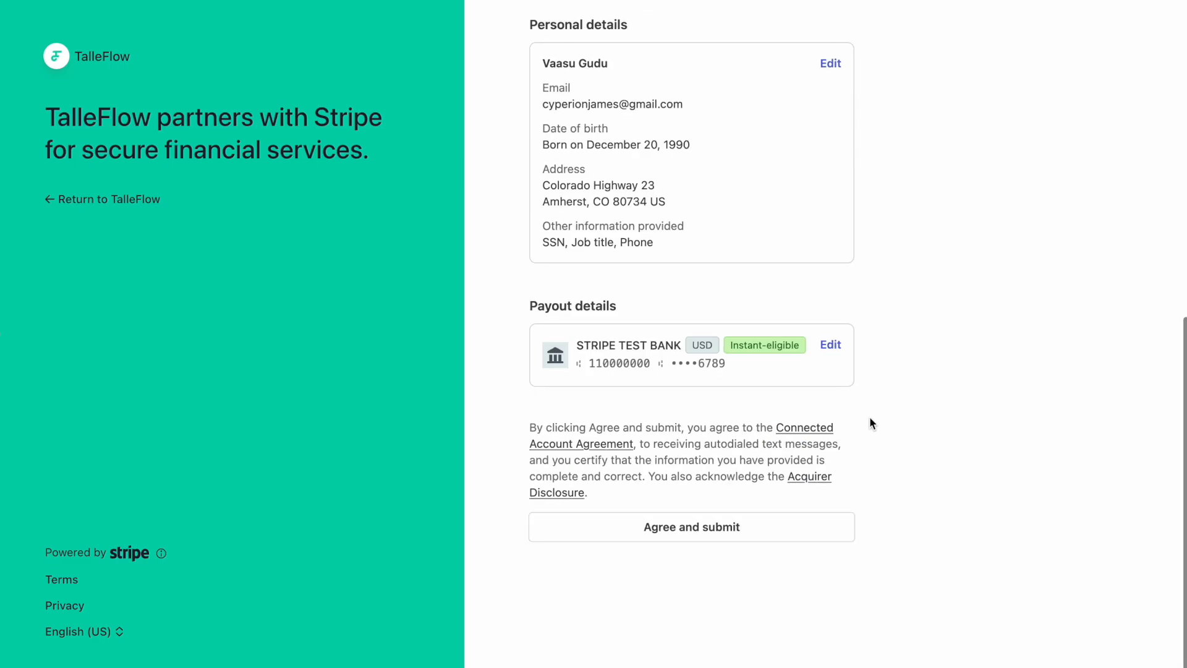
scroll(871, 423, "up", 4)
scroll(869, 418, "up", 3)
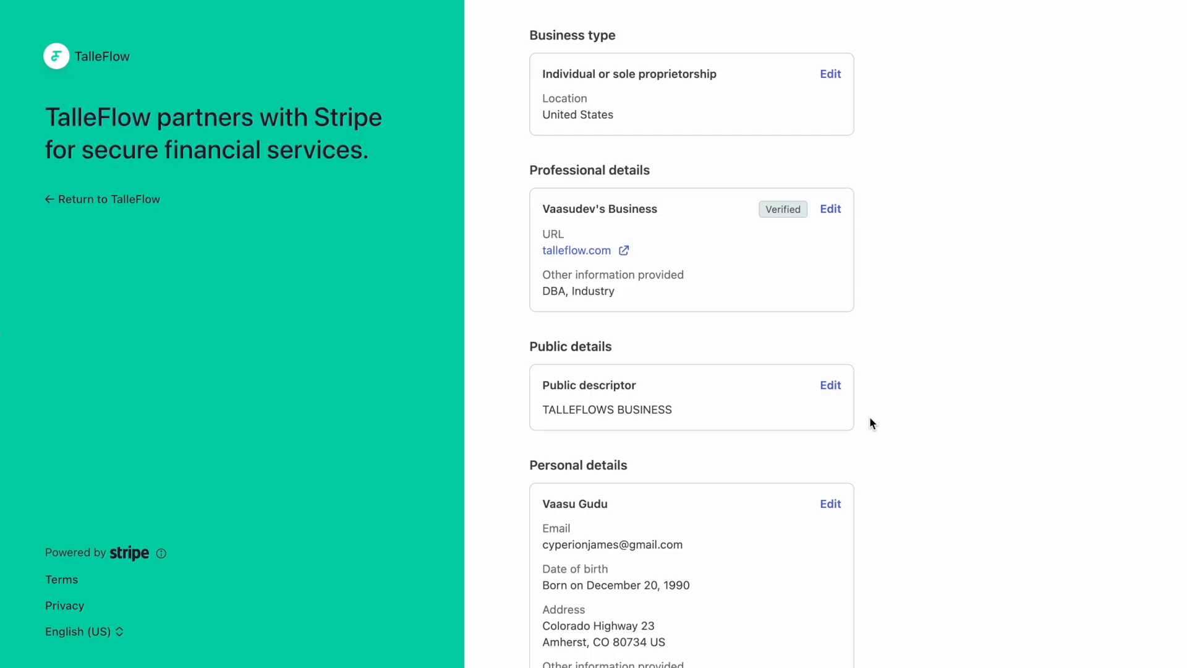
scroll(869, 417, "down", 7)
left_click(747, 554)
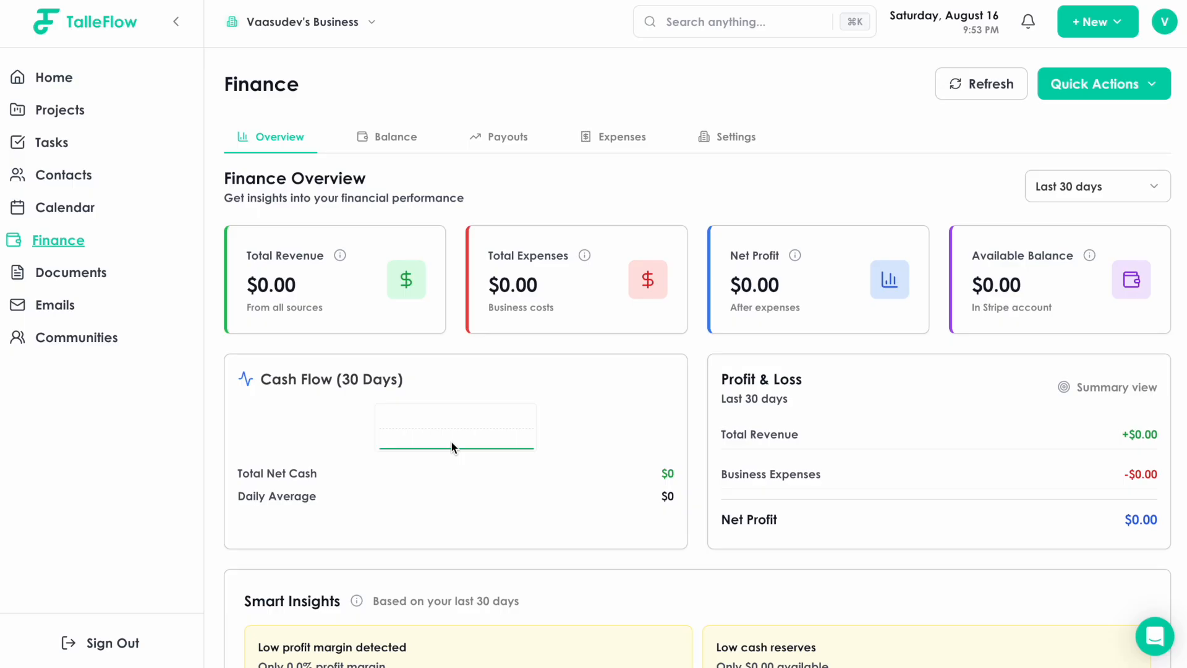
Check the Balance and Payouts tabs, then confirm STRIPE TEST BANK is the active payout account in Settings.
left_click(401, 141)
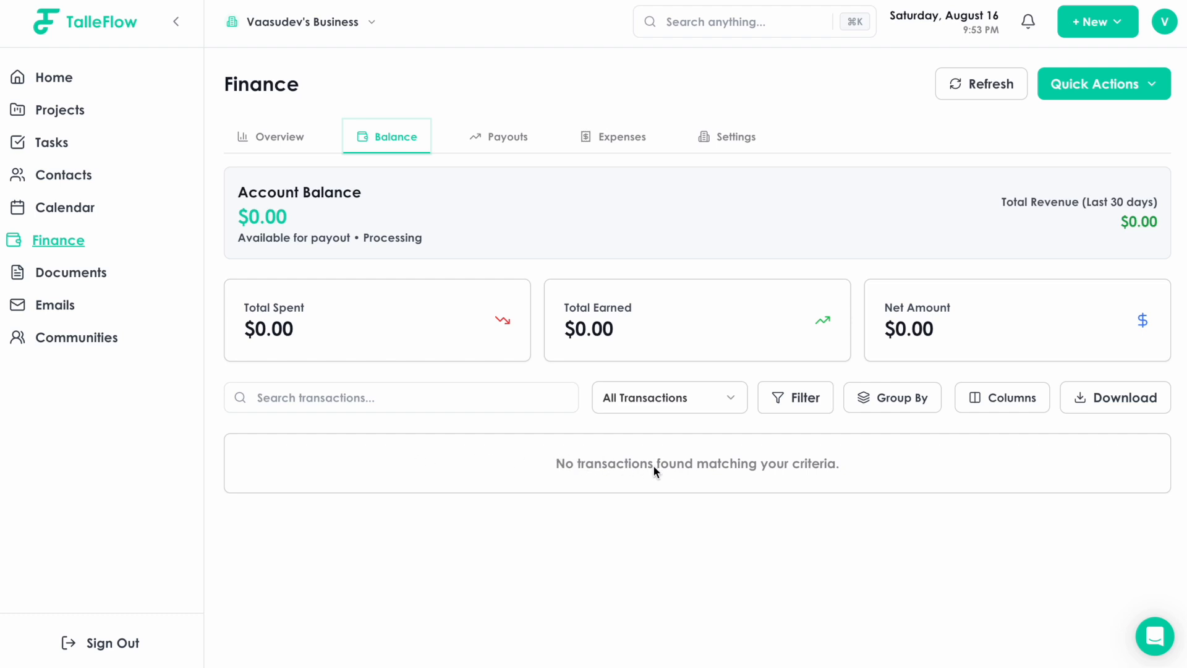
left_click(521, 142)
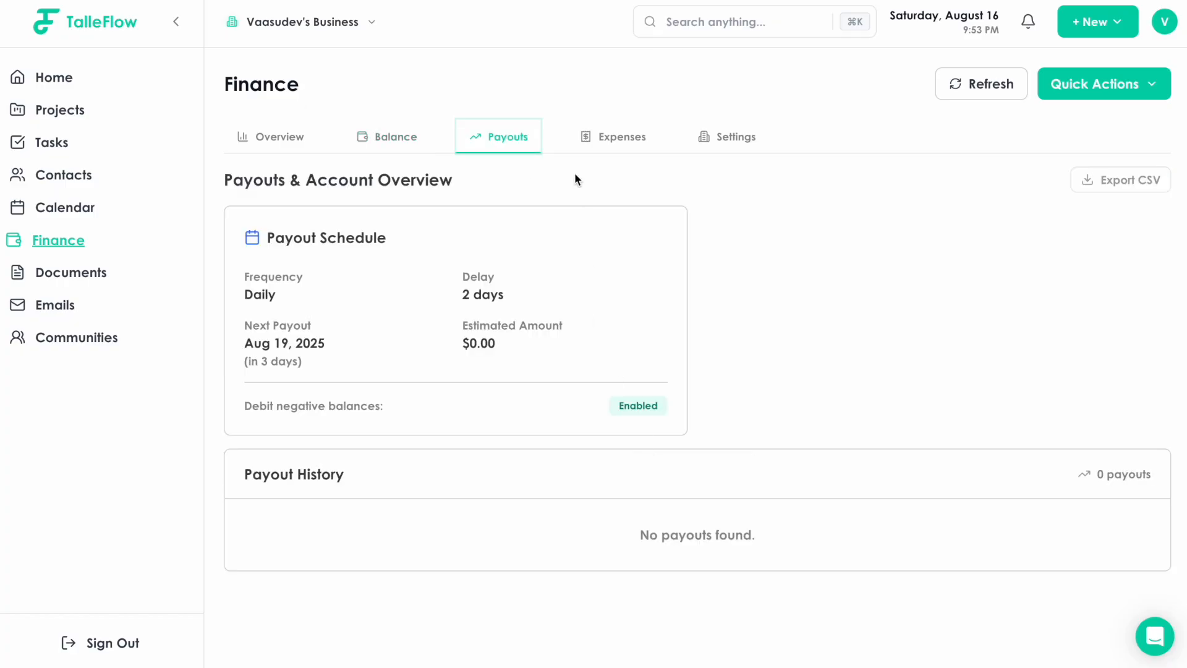
left_click(704, 136)
scroll(606, 475, "down", 1)
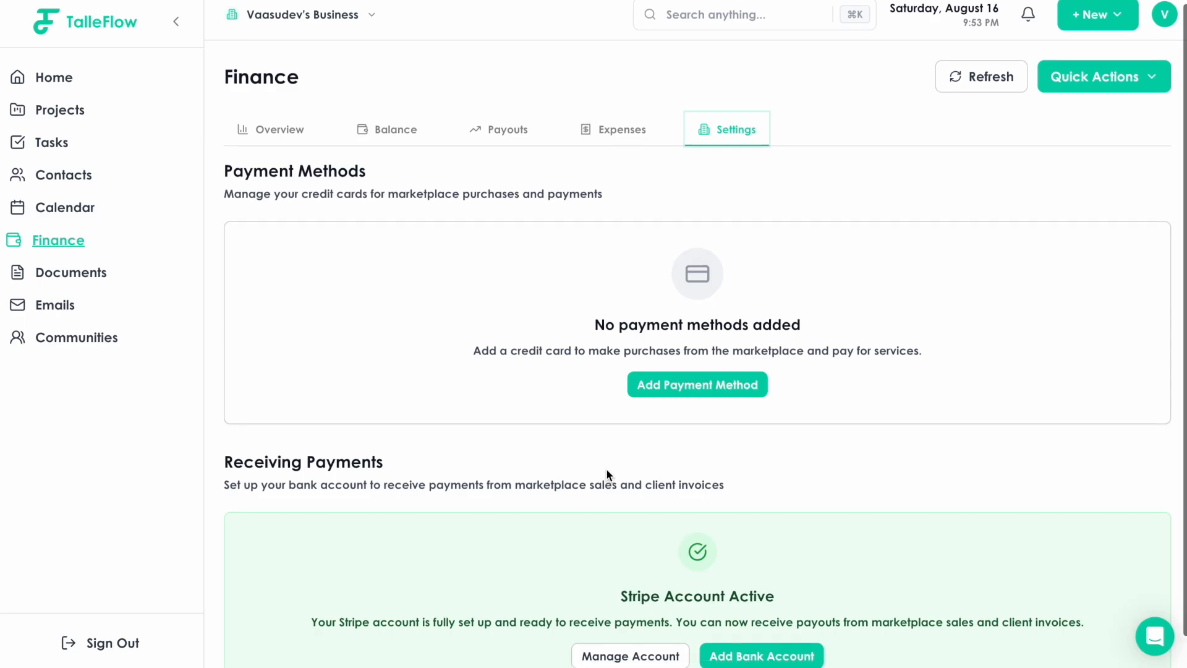
scroll(606, 474, "down", 2)
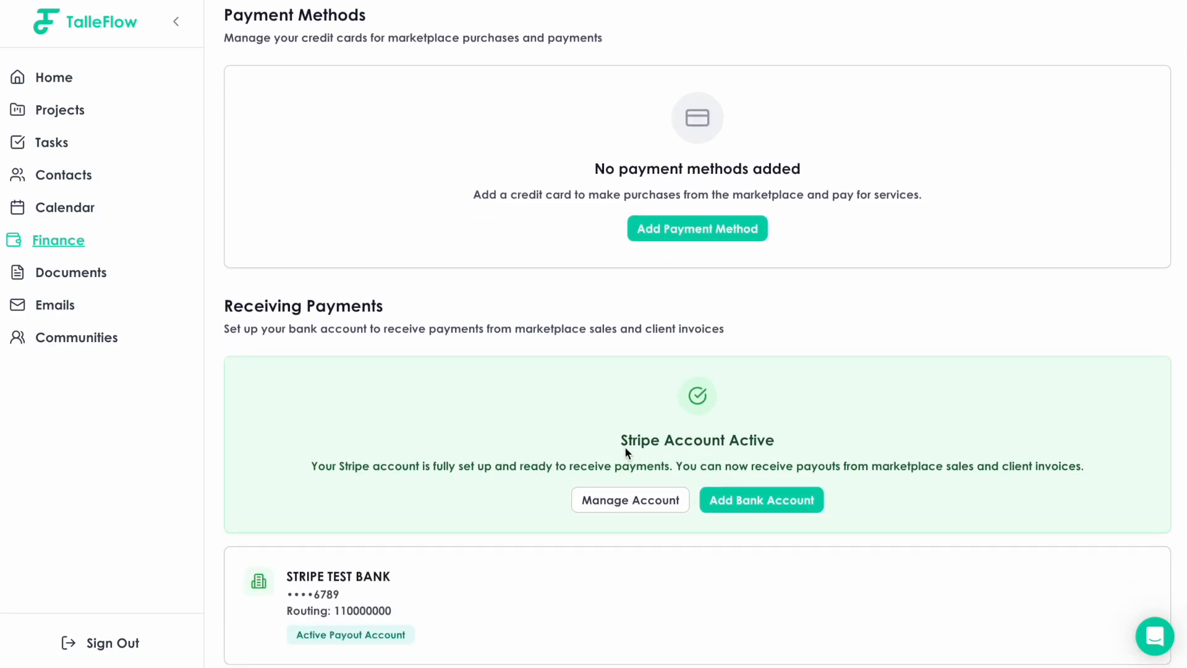
scroll(624, 446, "down", 1)
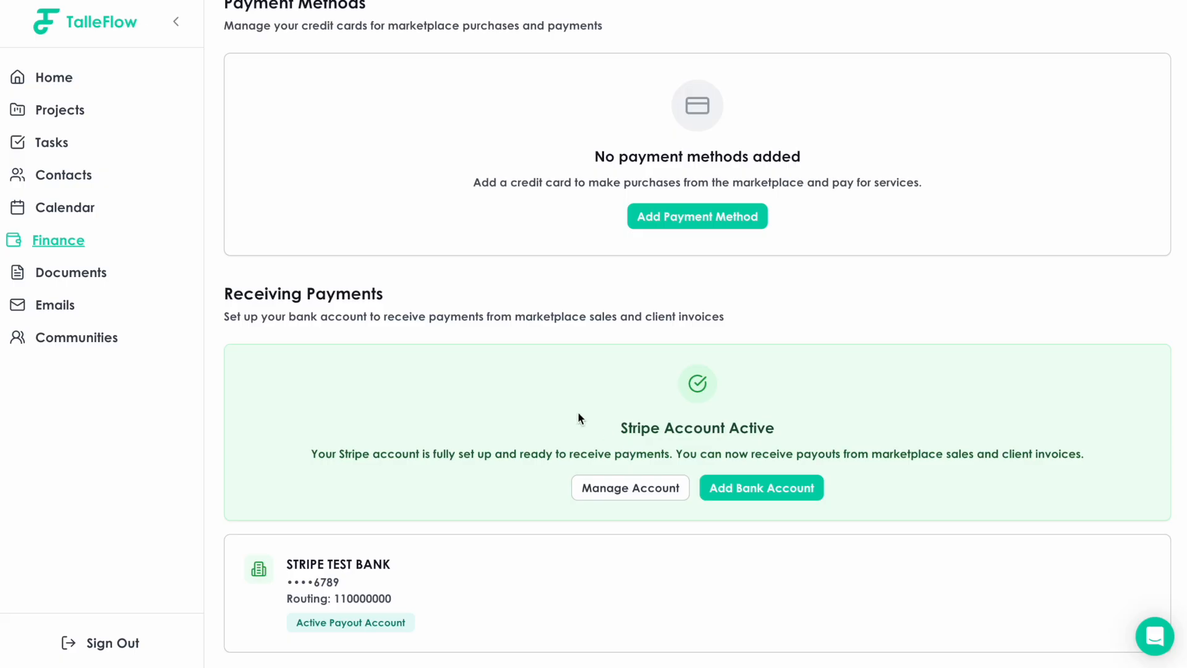
scroll(578, 414, "up", 3)
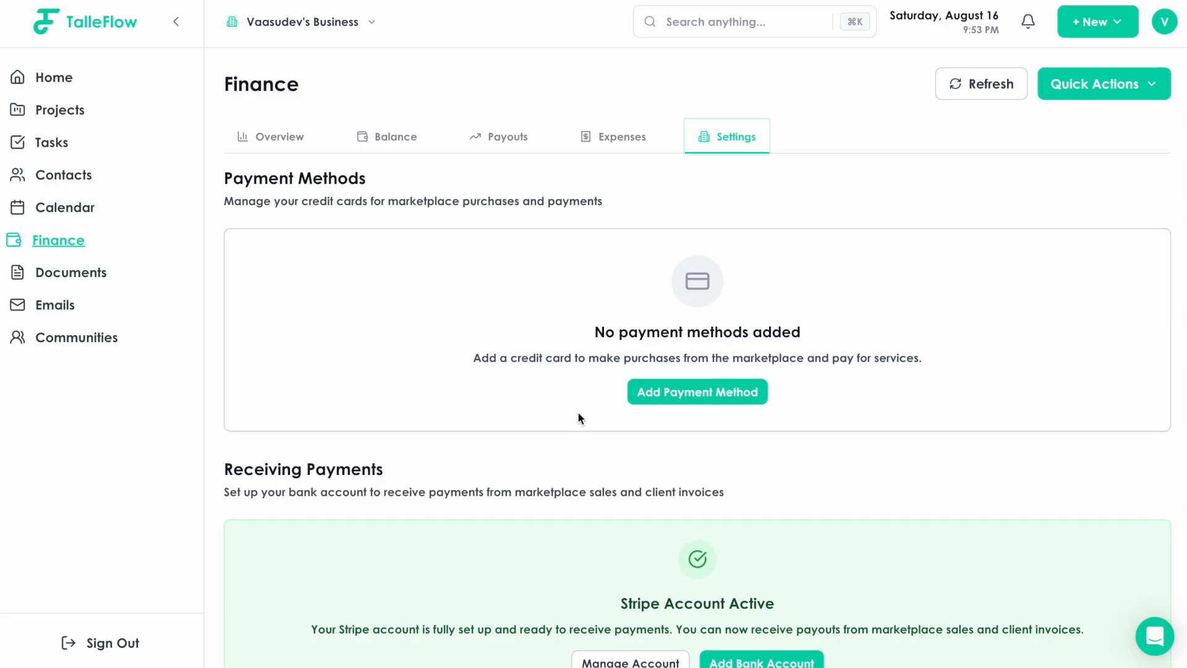